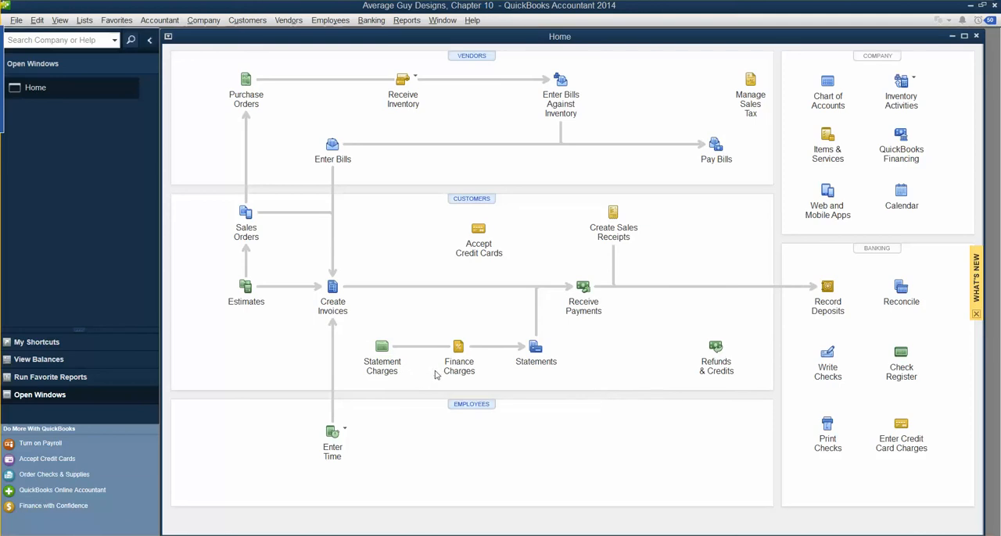
Step: Create a new template of the Invoice type from the company's list of form templates
click(84, 22)
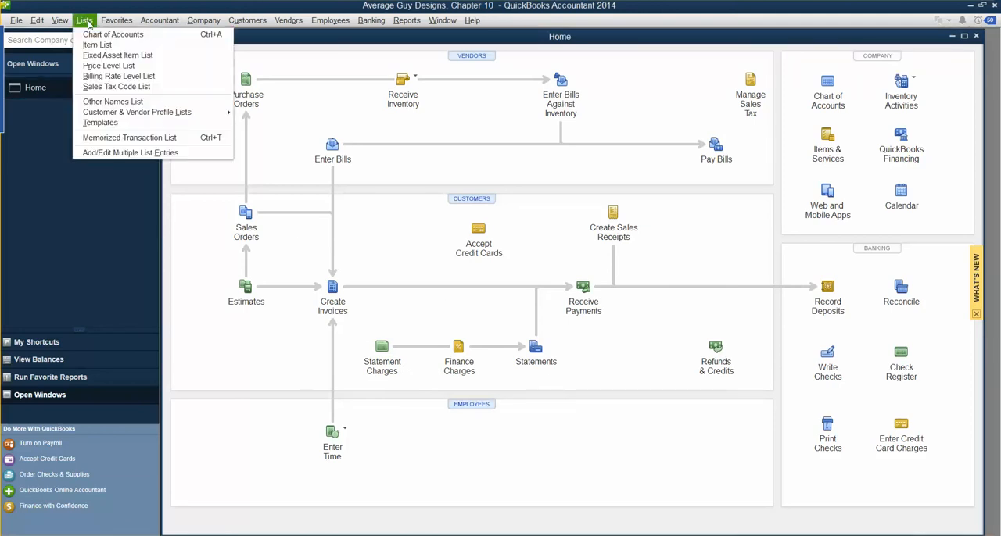
click(101, 123)
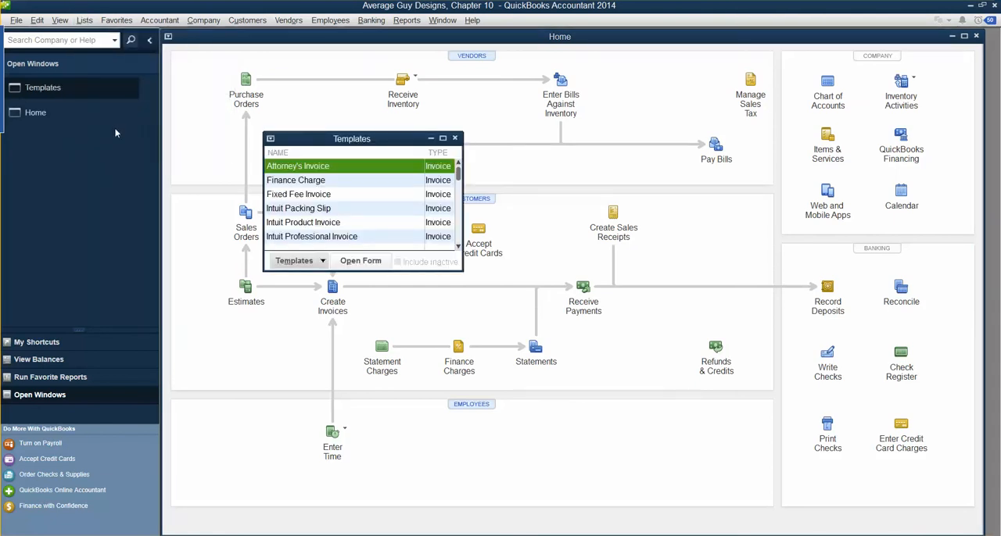
click(313, 267)
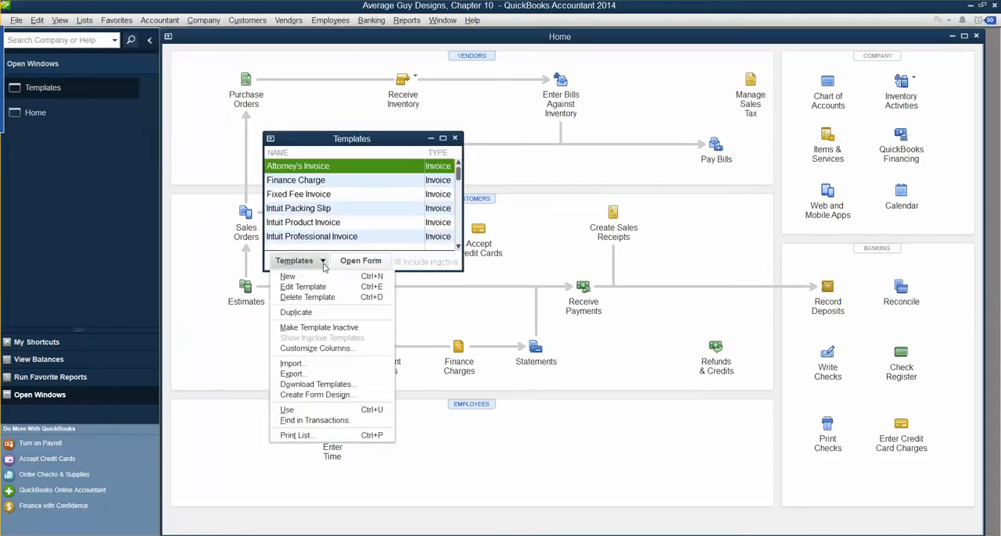
click(294, 277)
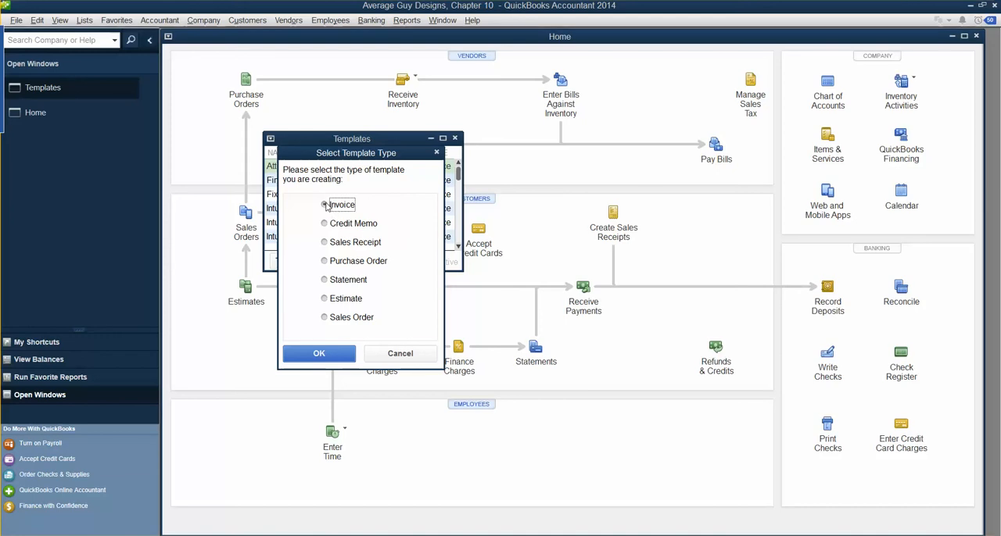
click(320, 354)
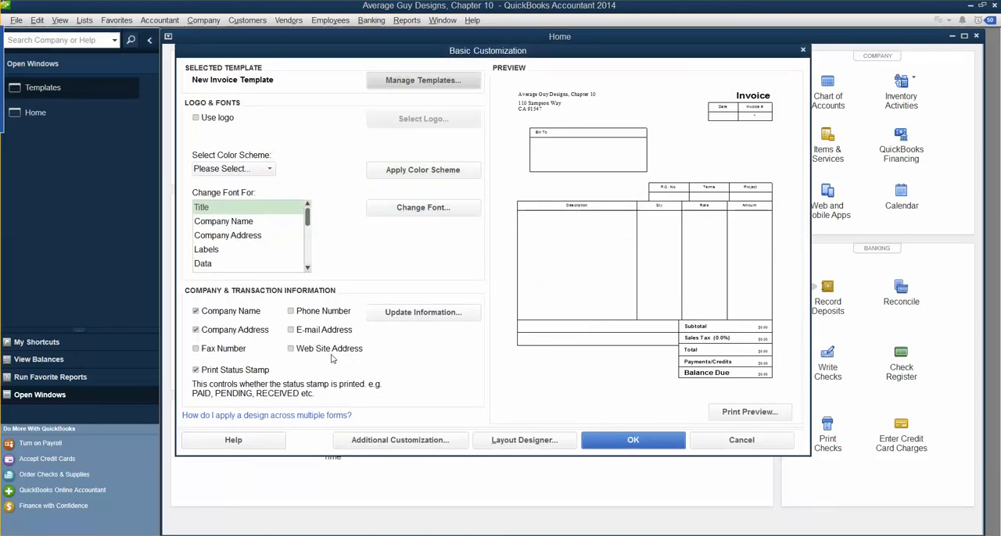
Step: Name the new invoice template "AGD Invoice Template" through Manage Templates
click(429, 80)
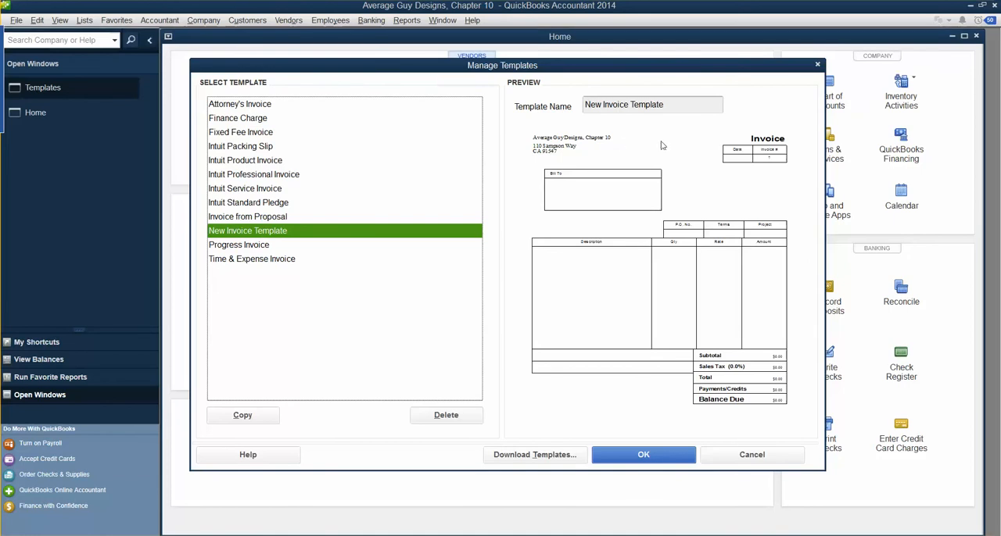
drag(666, 105, 529, 113)
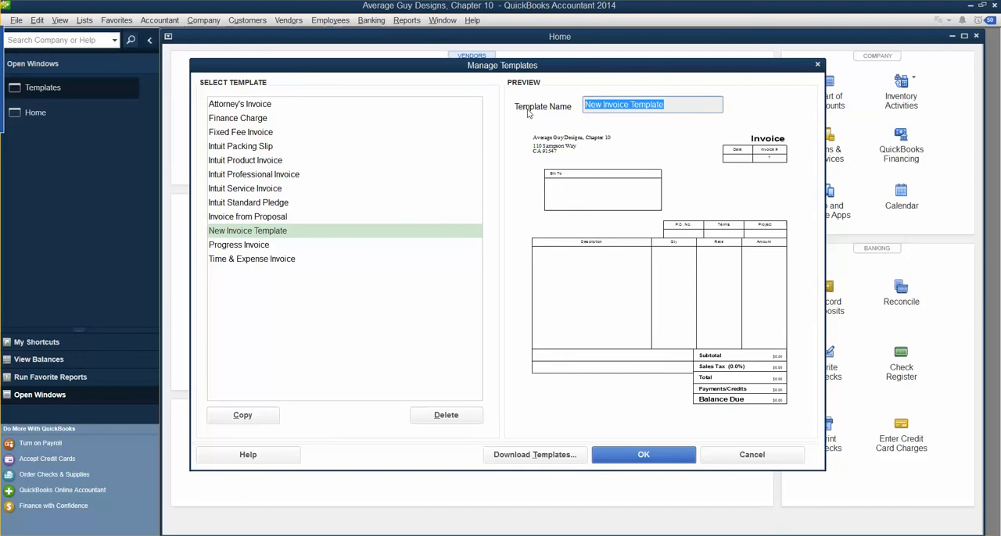
text(AGD Invoi)
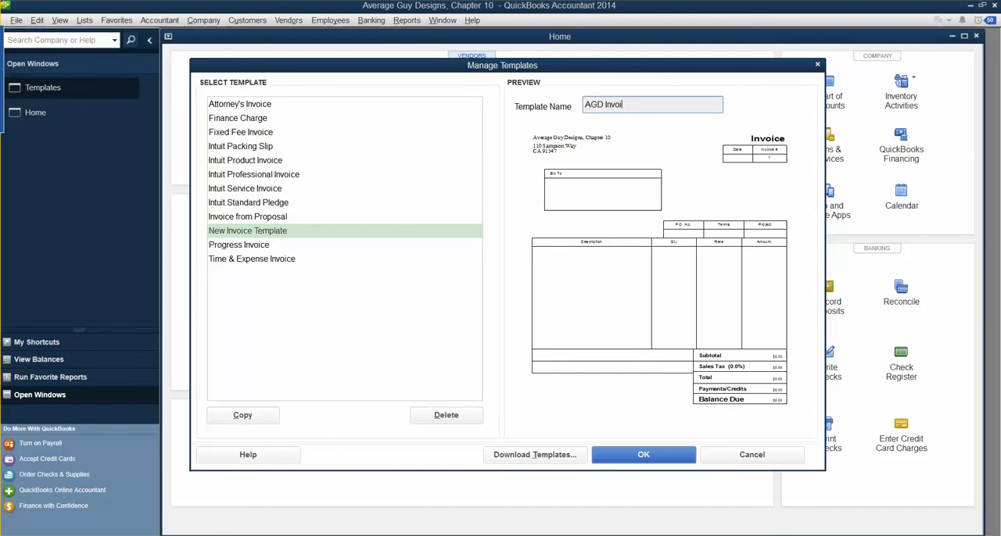
text(ce Tempal)
text(late)
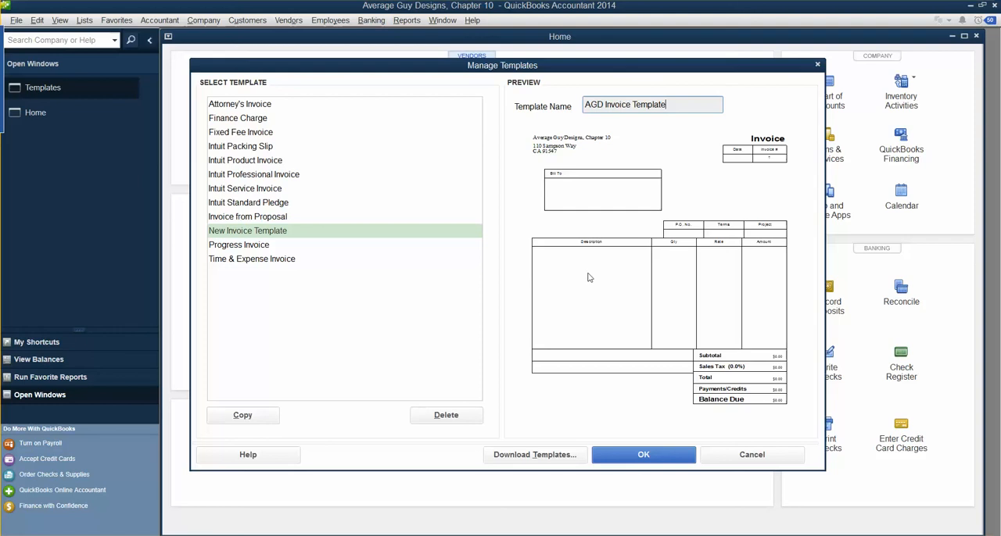
click(655, 456)
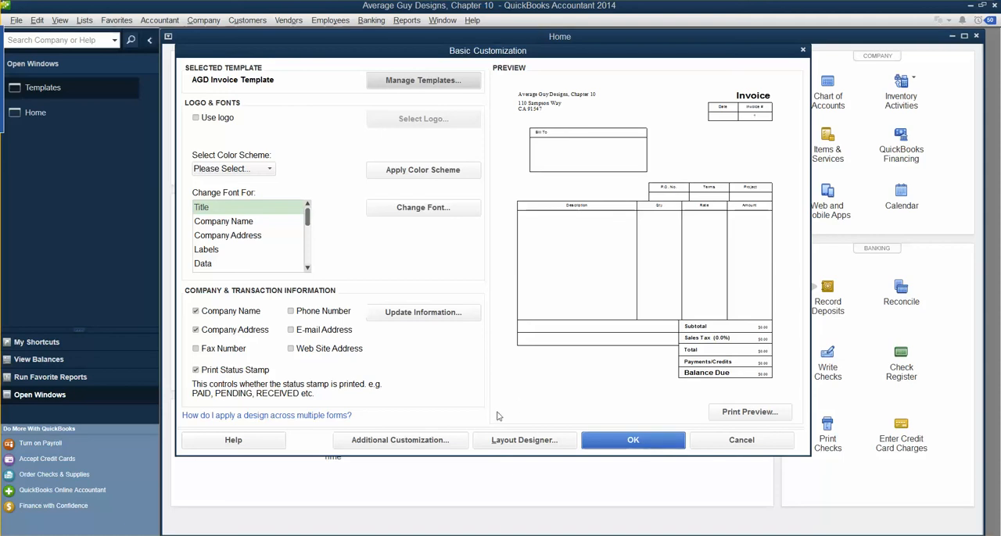
Step: Apply the Green color scheme to the invoice template
click(271, 170)
click(220, 247)
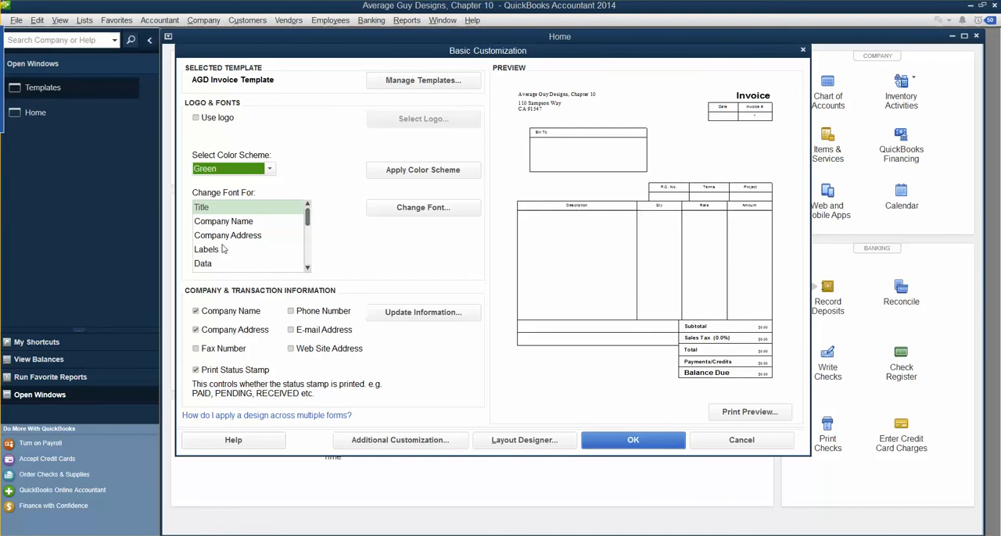
click(422, 172)
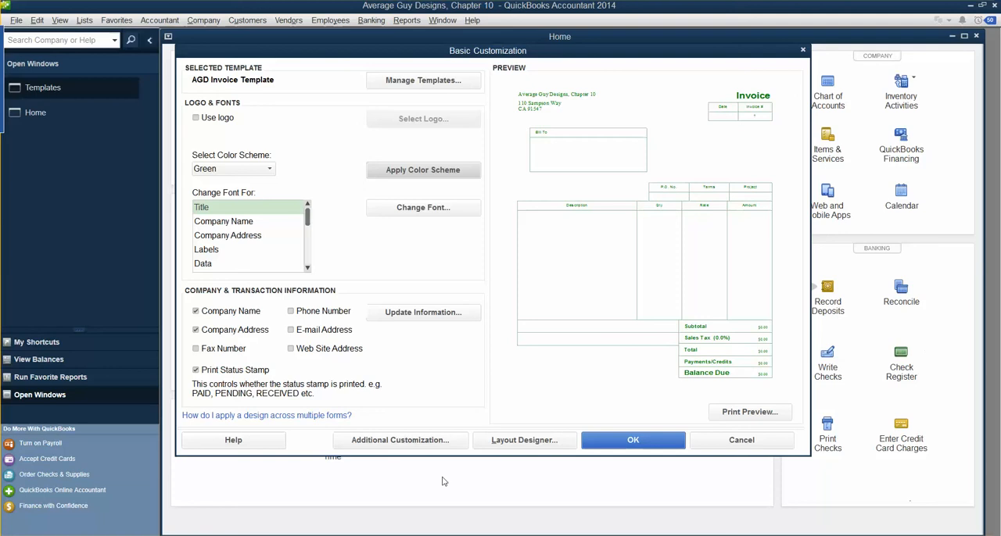
Step: In the template's additional customization, include the Due Date header field on the printed invoice and dismiss the layout message
click(438, 443)
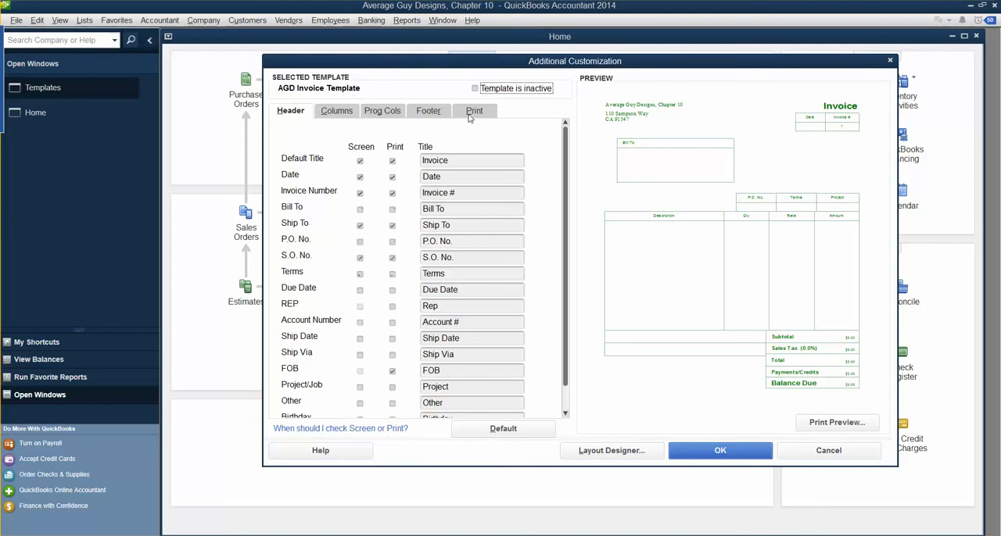
click(470, 115)
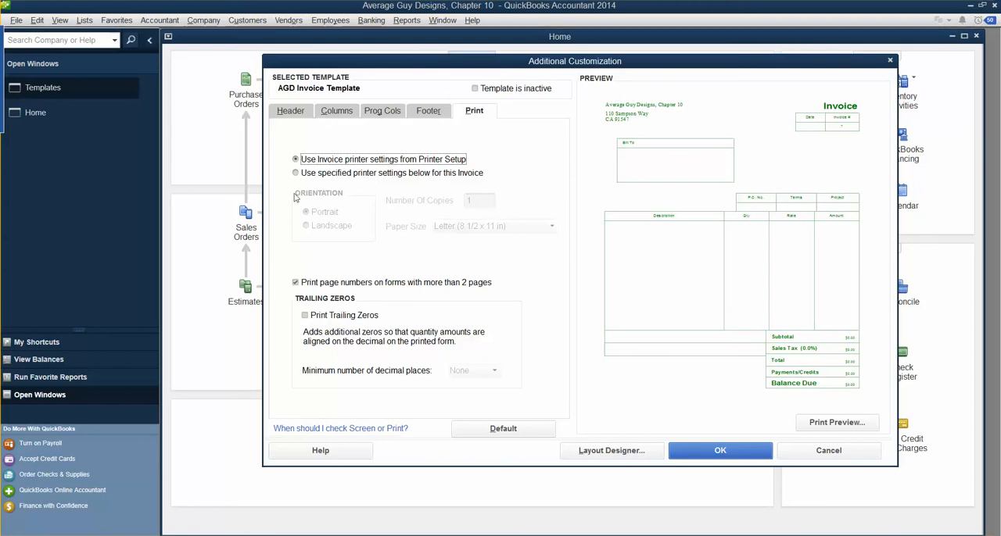
click(285, 113)
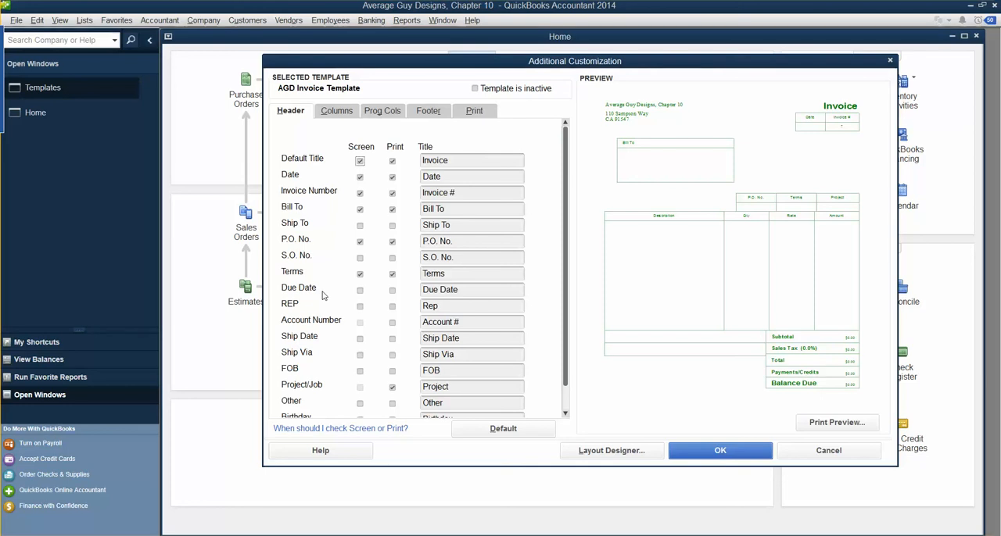
click(393, 291)
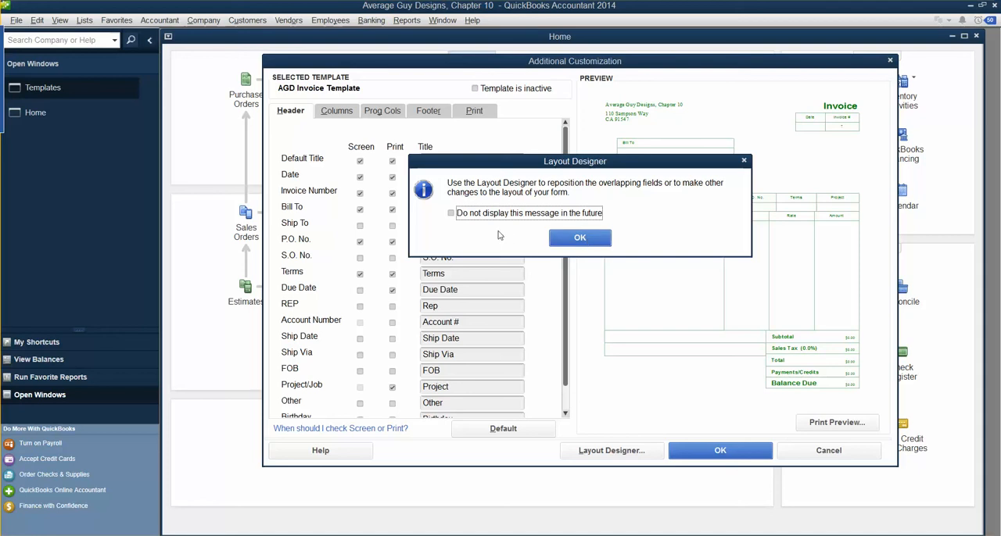
click(461, 219)
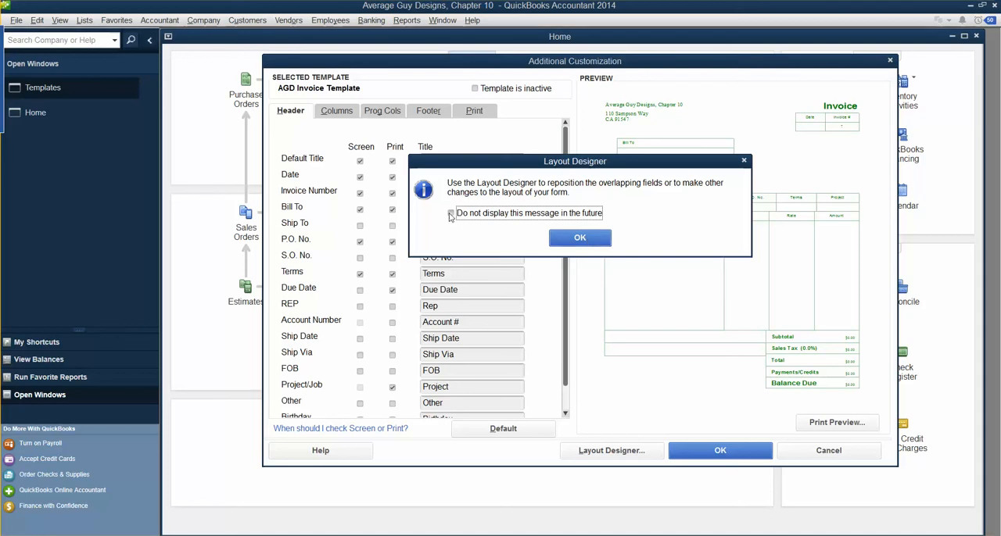
click(561, 241)
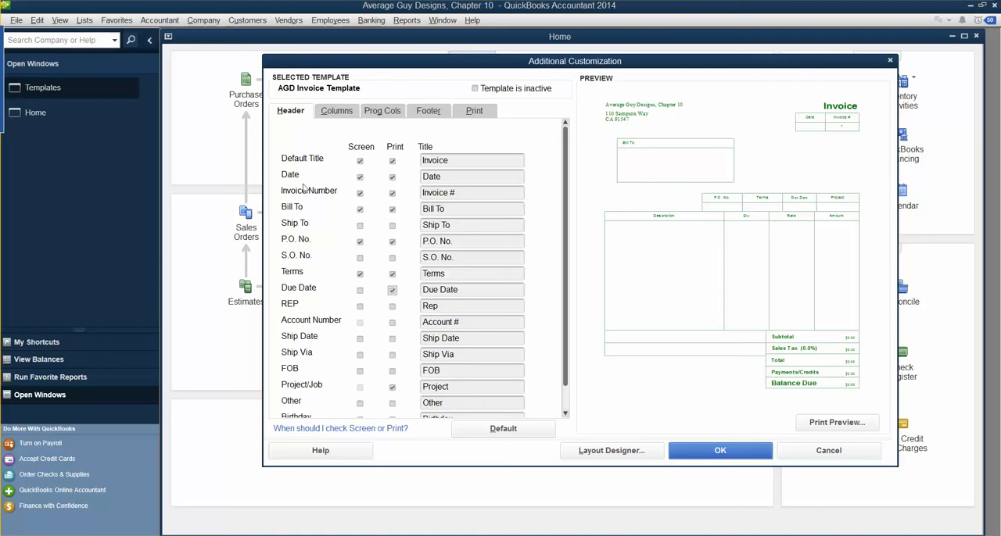
Step: Review the remaining header fields and column options, and save the customized invoice template
click(359, 241)
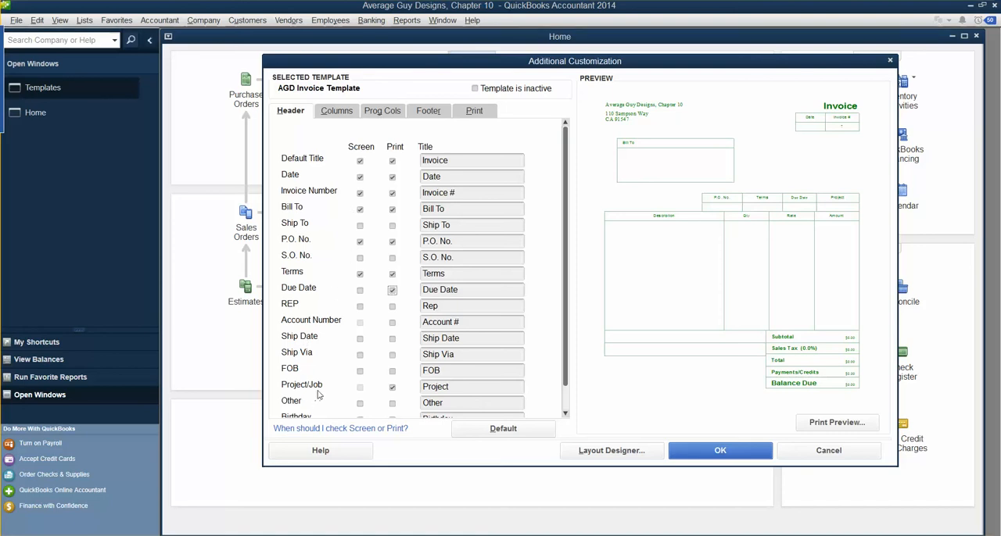
scroll(304, 394, down, 1)
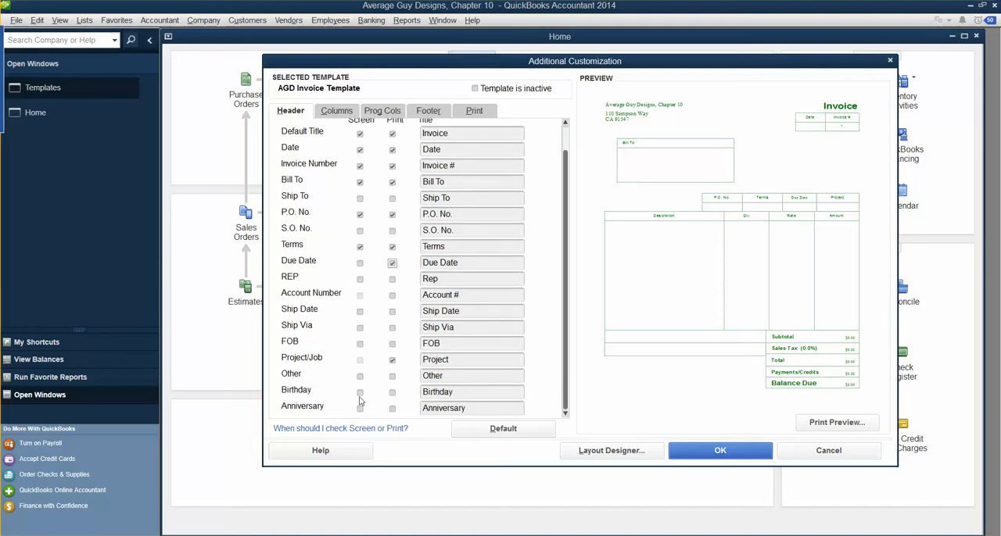
click(360, 394)
click(360, 409)
click(337, 113)
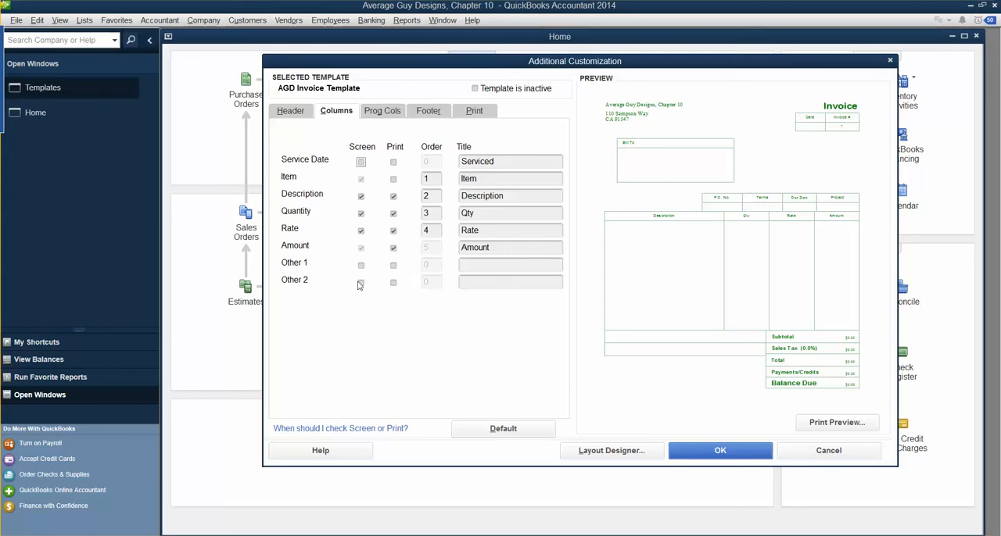
click(702, 454)
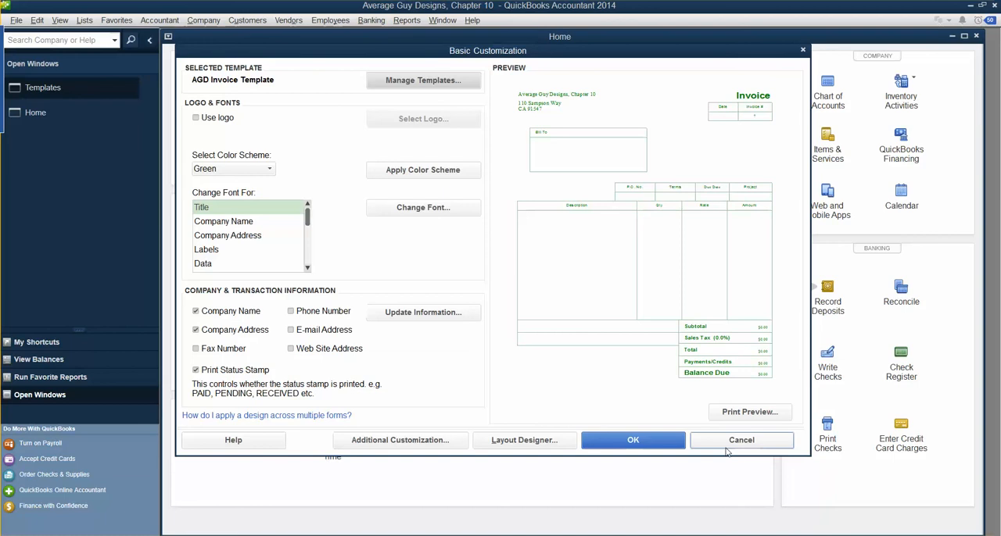
click(625, 444)
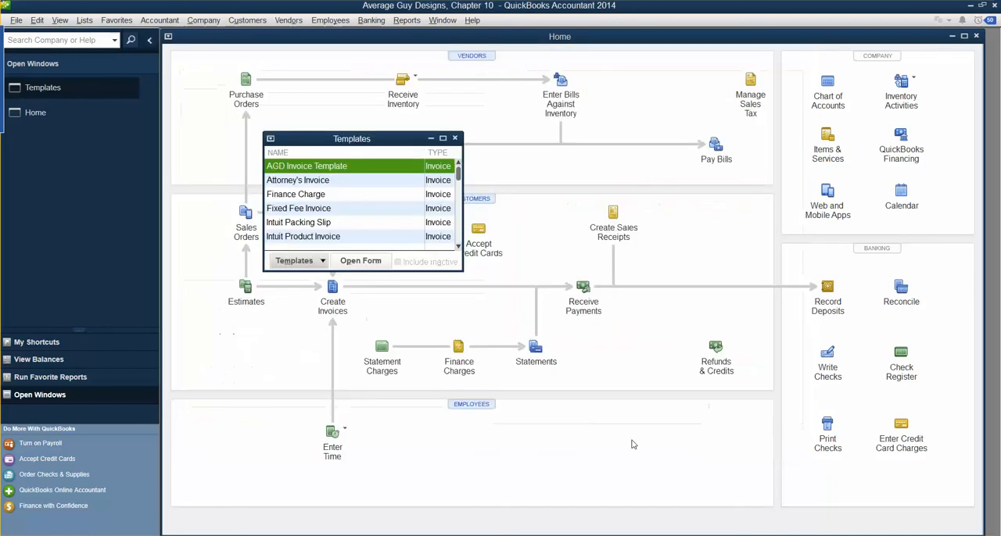
click(454, 138)
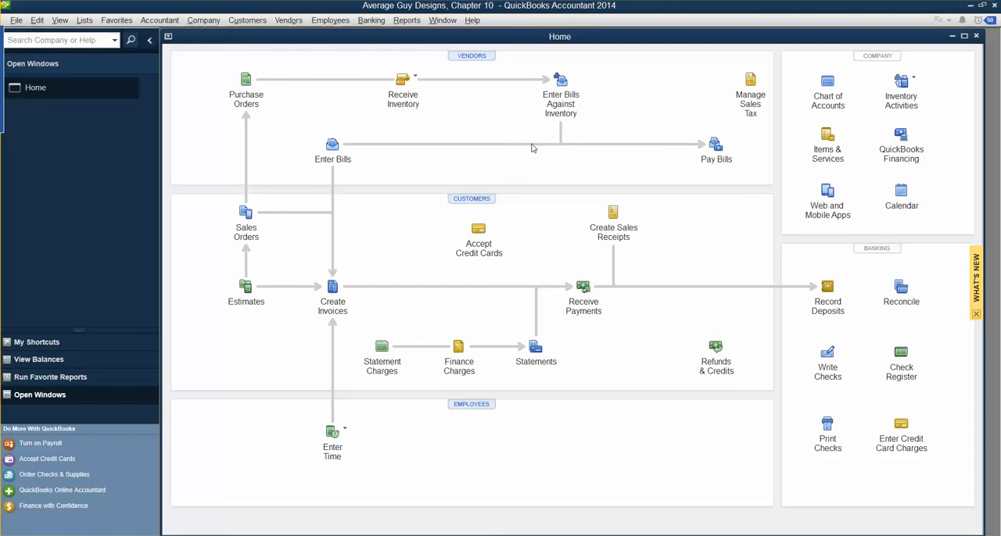
Step: Open the Art Work service item from the Item List for editing
click(80, 23)
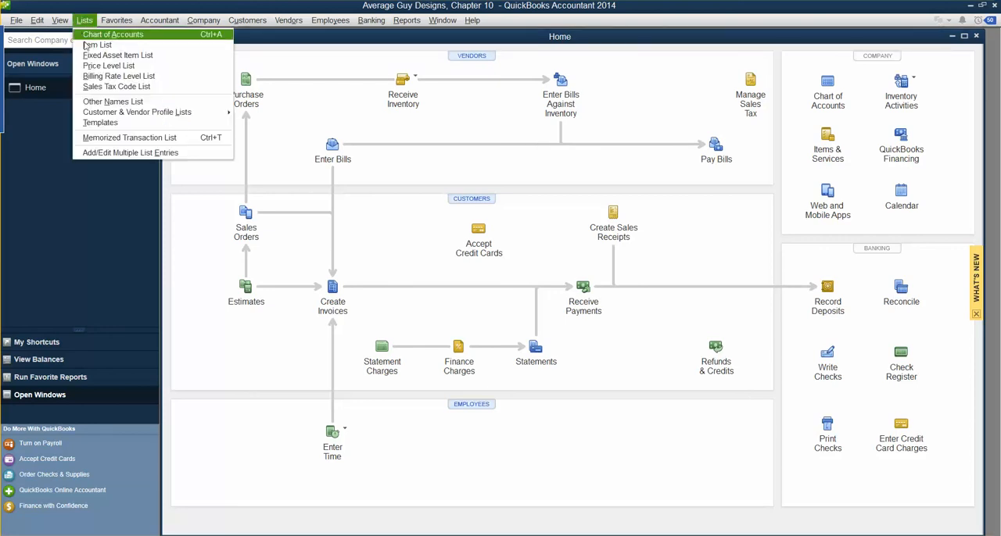
click(86, 44)
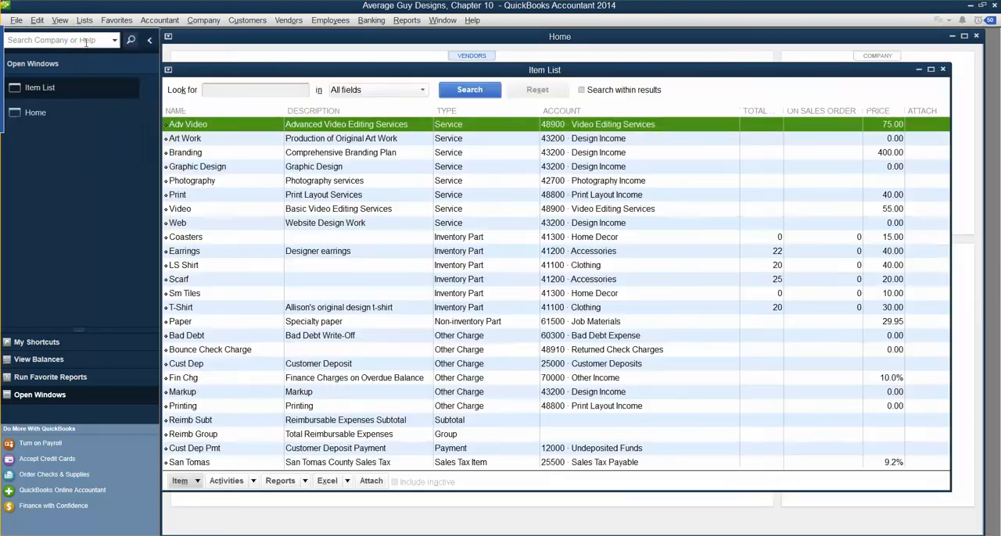
click(172, 142)
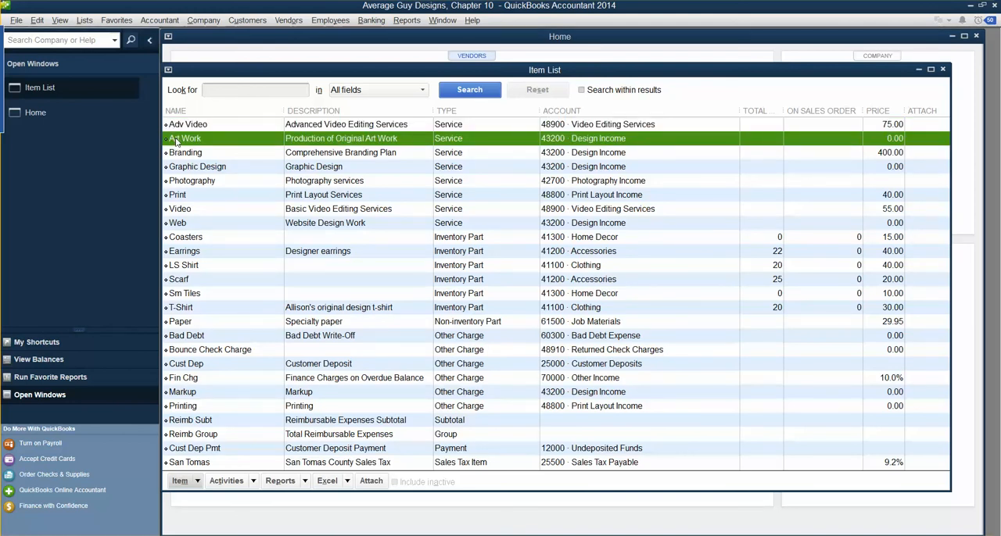
double_click(190, 139)
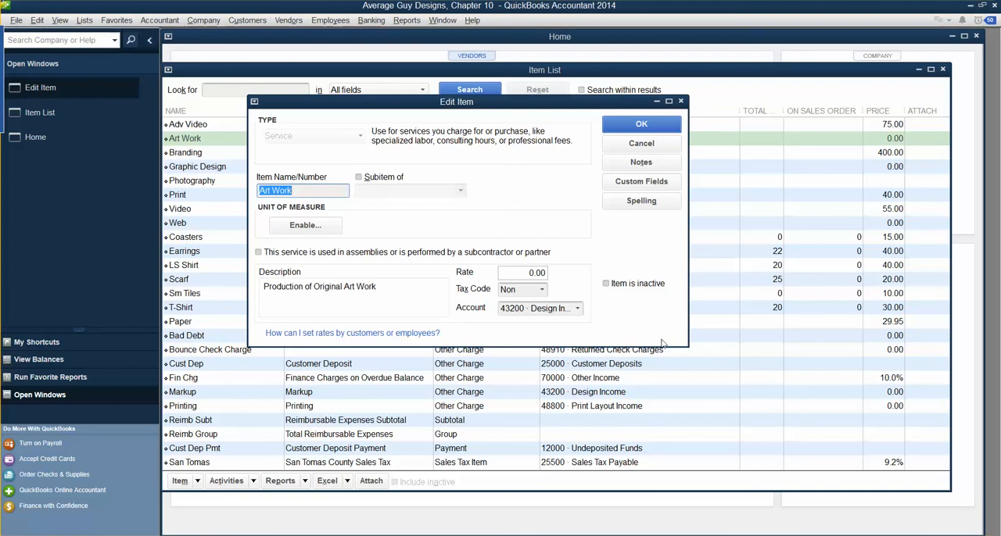
click(619, 185)
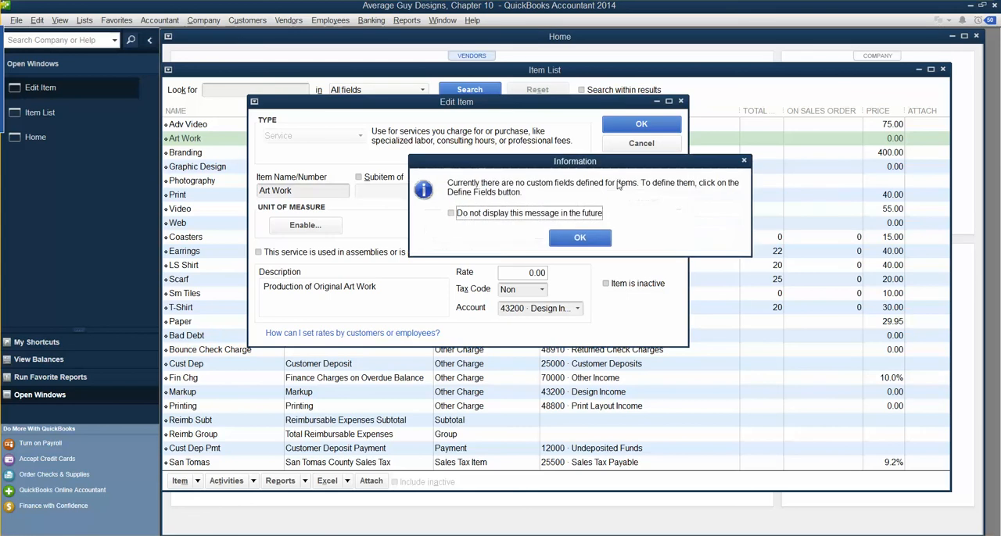
click(585, 238)
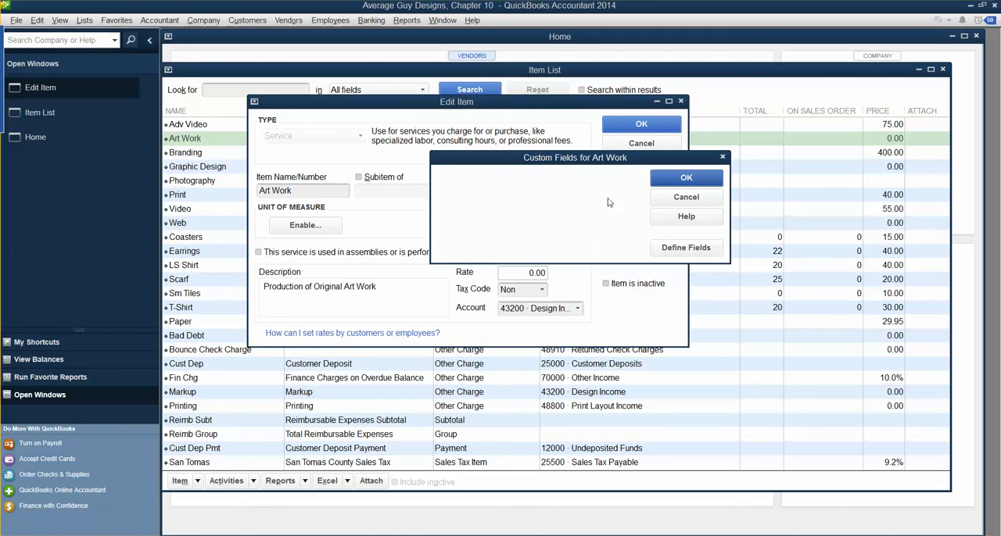
click(669, 179)
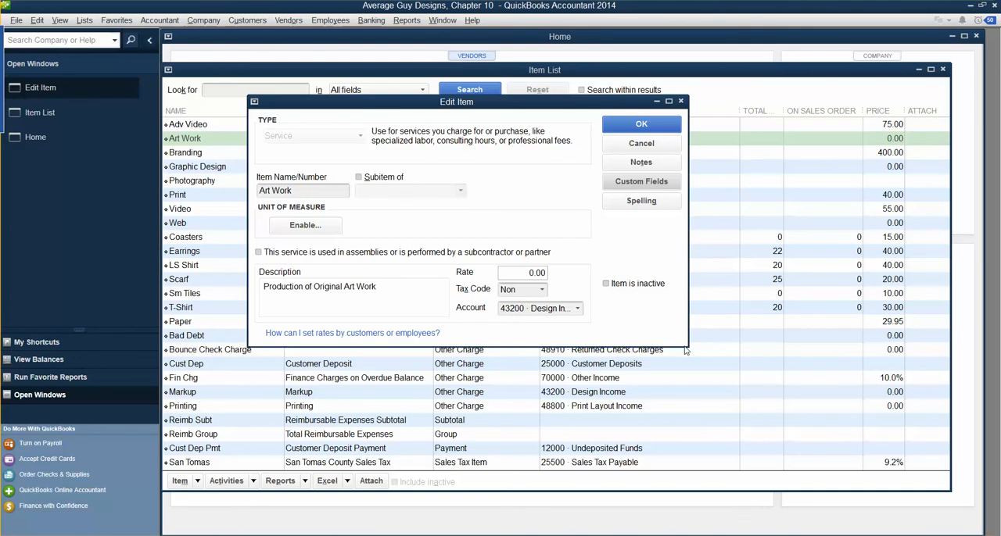
Step: Define custom fields for the Art Work item, turning on use of the Framed, Matted and Canvas labels
click(642, 181)
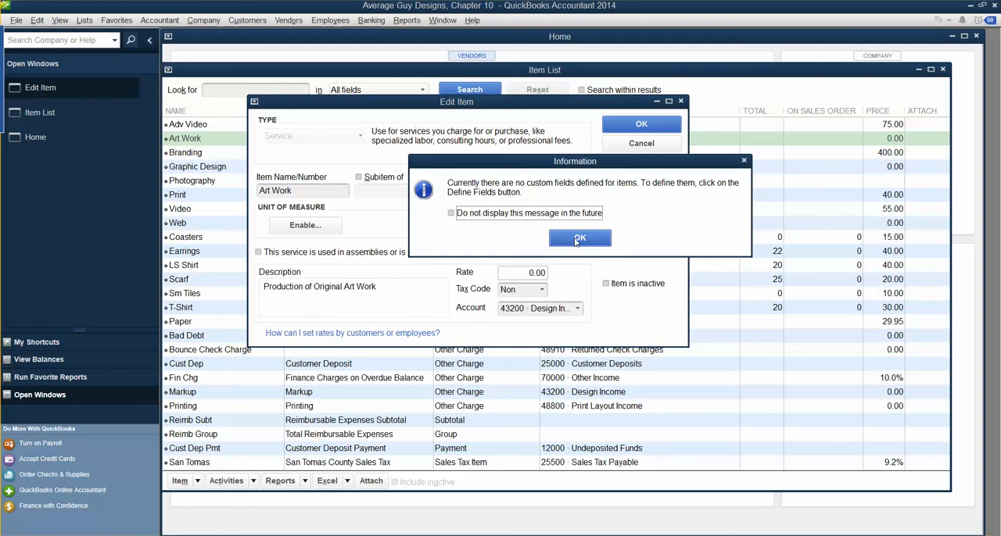
click(577, 240)
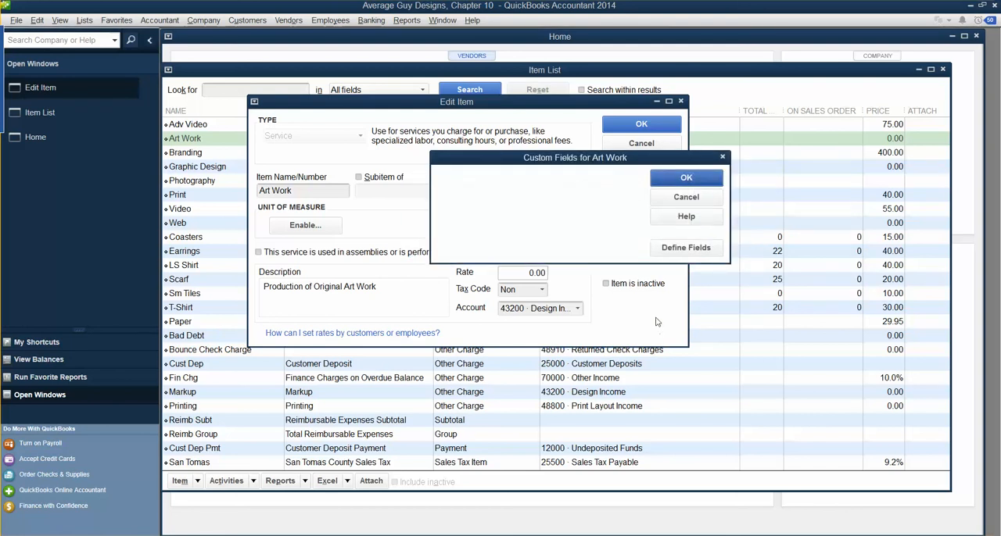
click(685, 248)
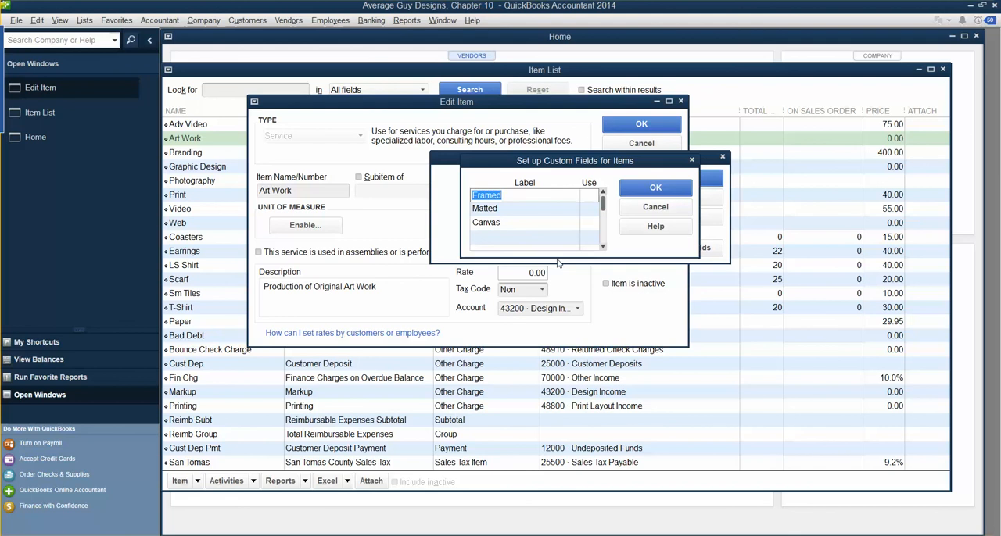
click(589, 195)
click(590, 209)
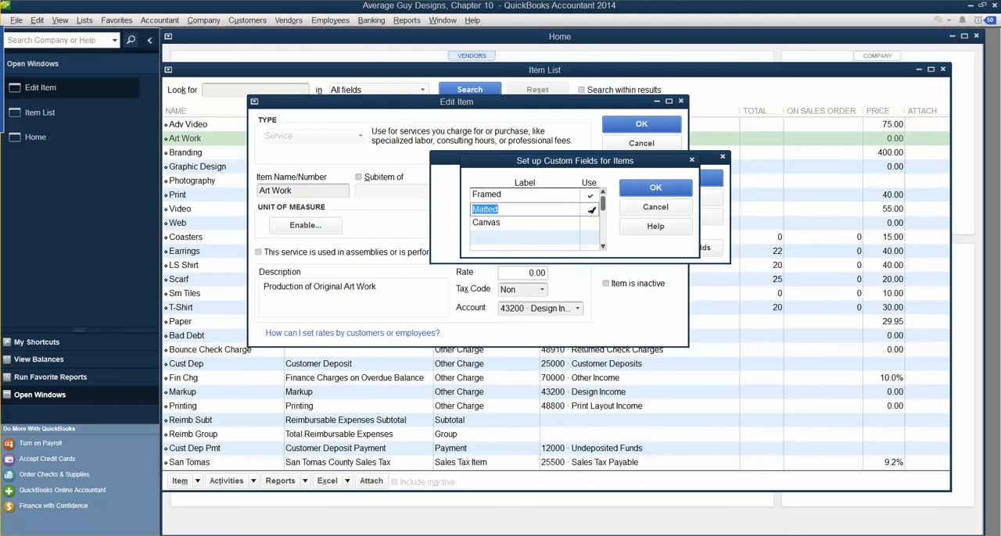
click(591, 223)
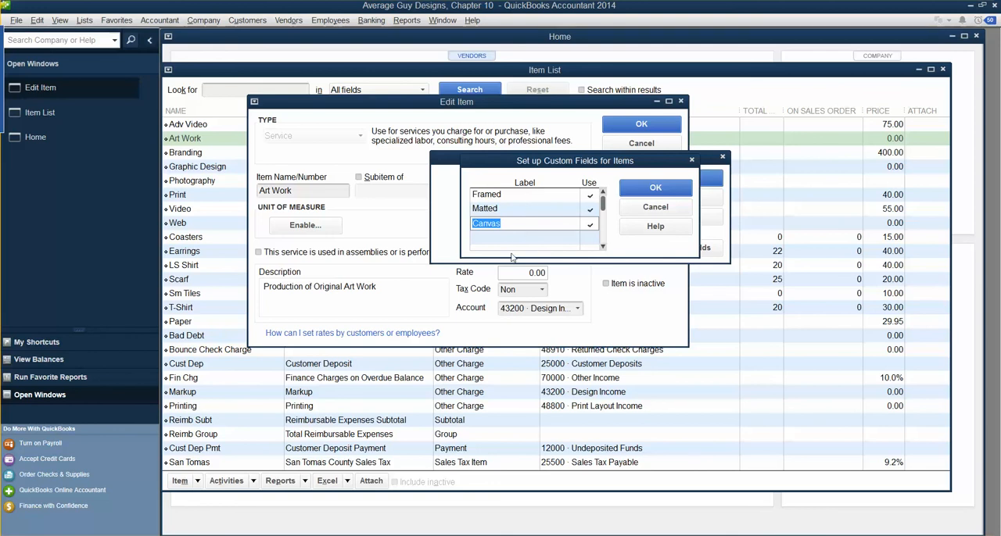
click(656, 188)
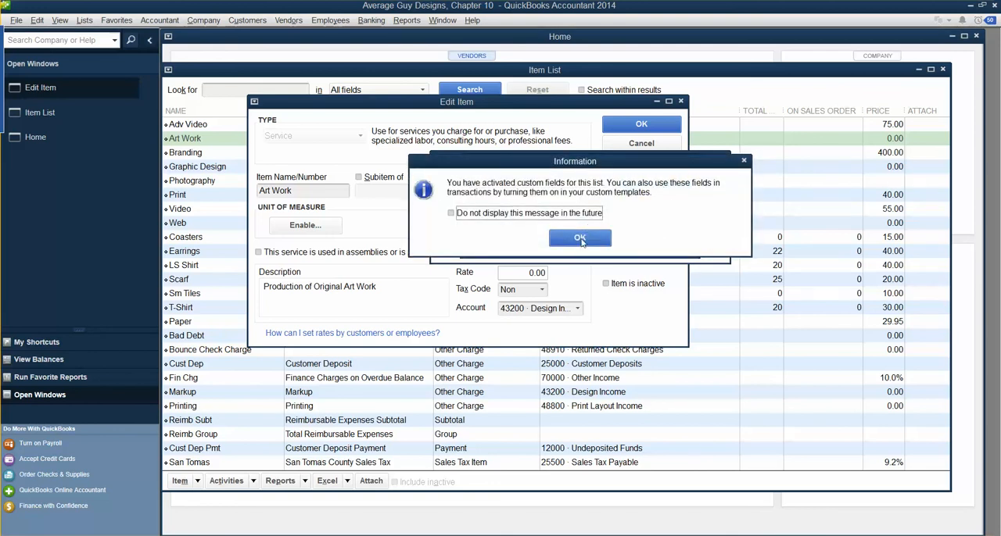
Step: Turn off future display of the custom fields message and save the Art Work item with its custom fields left blank
click(452, 216)
click(578, 238)
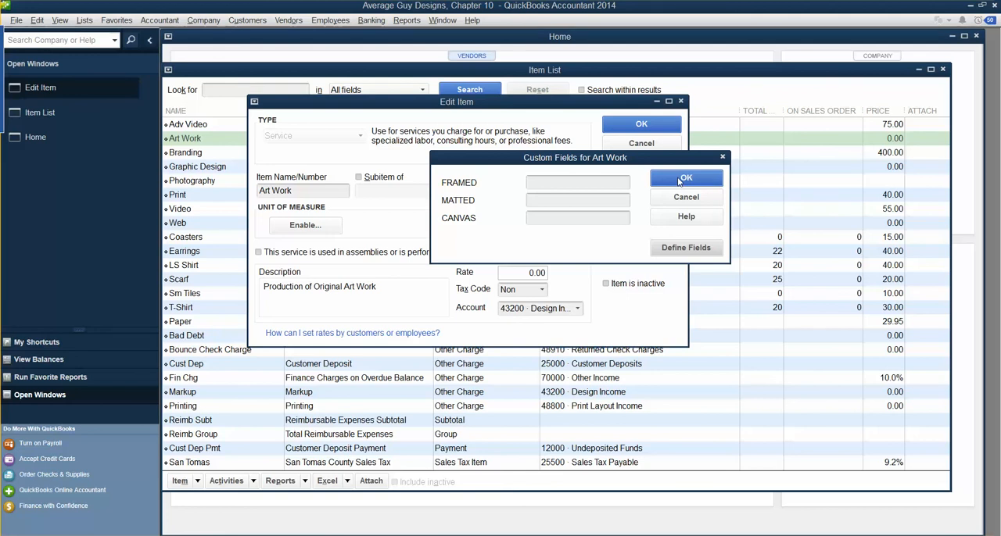
click(680, 180)
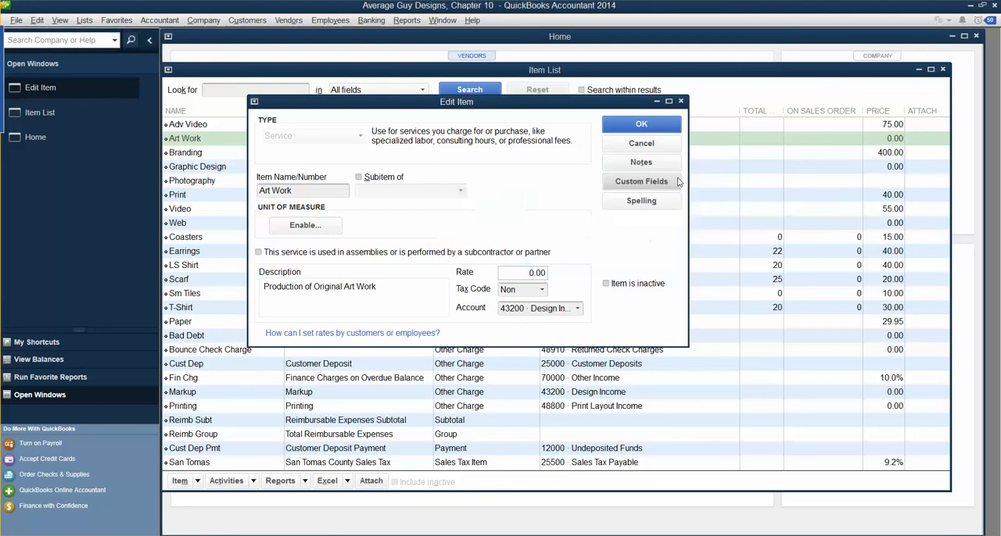
click(643, 126)
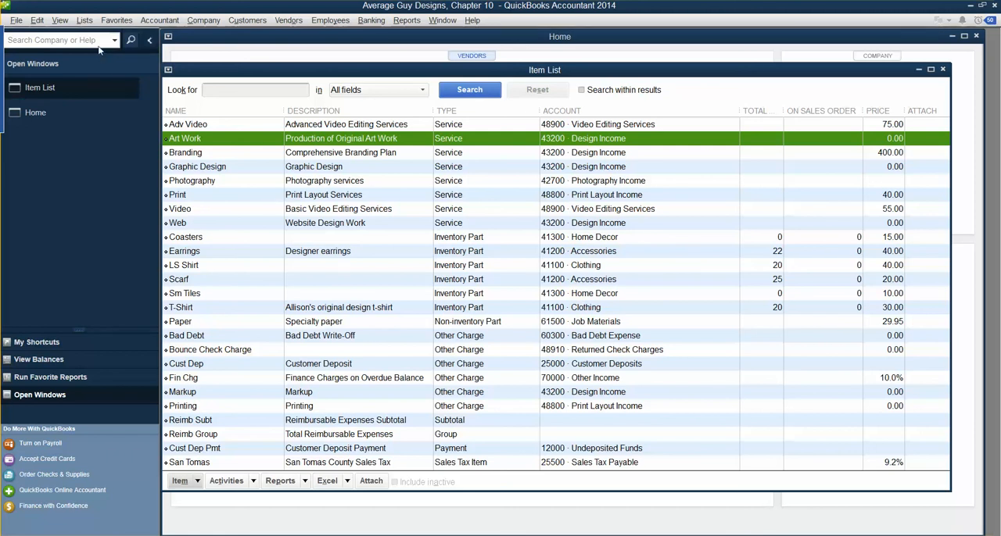
Step: Open AGD Invoice Template from the Templates list for customization and check its template name in Manage Templates
click(84, 20)
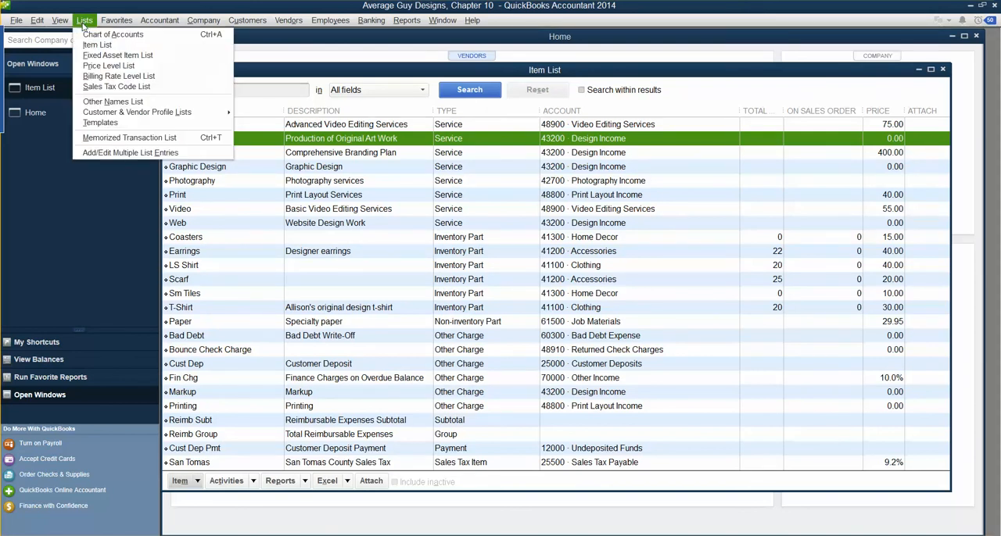
click(99, 123)
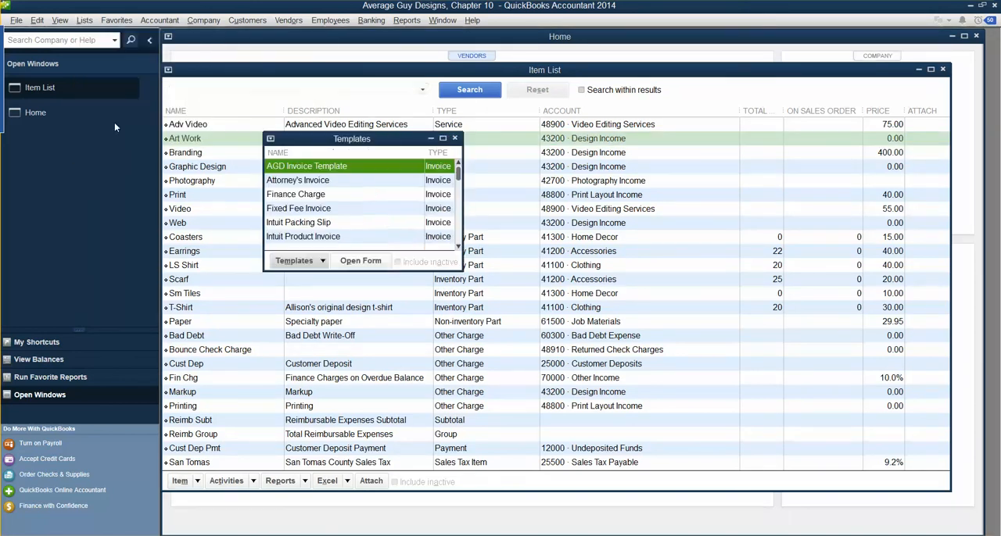
double_click(351, 172)
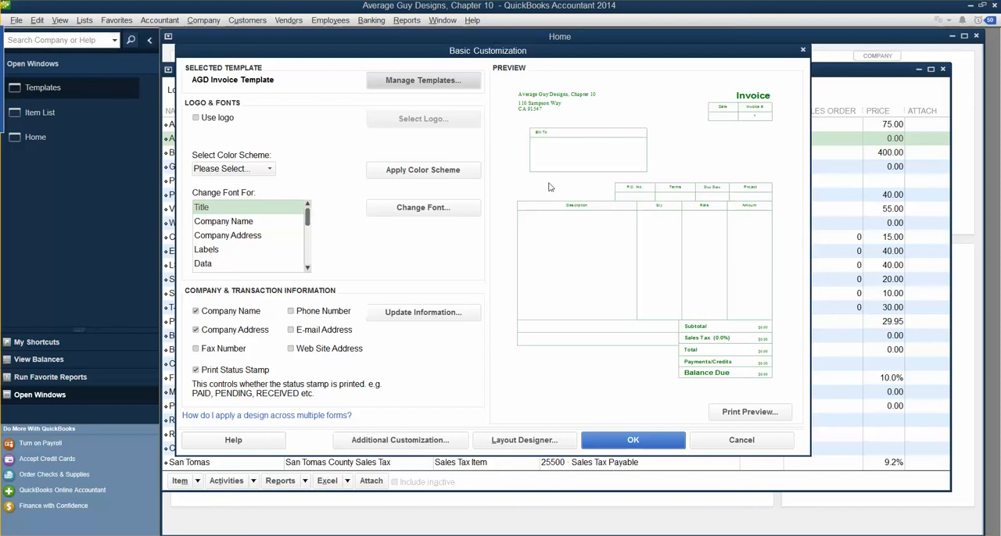
click(442, 81)
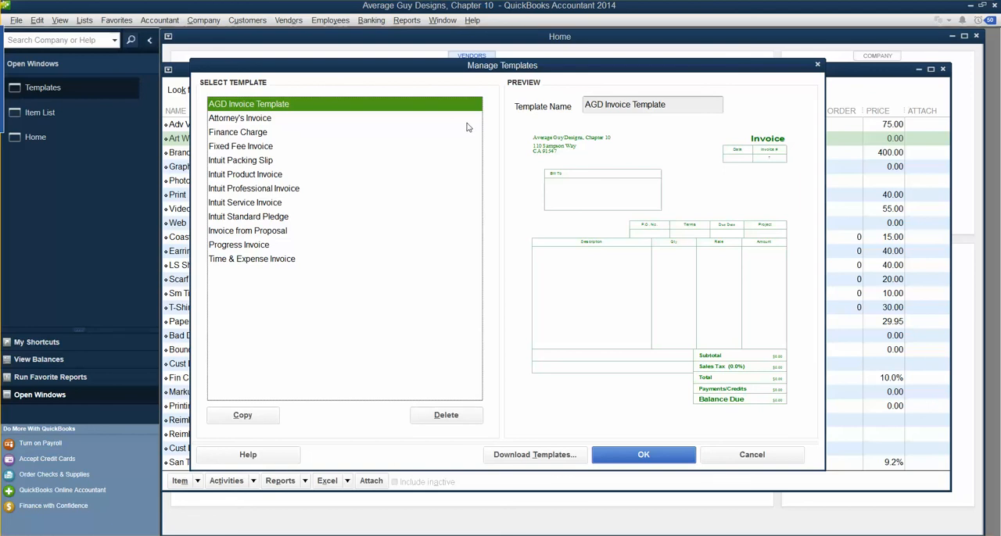
click(688, 104)
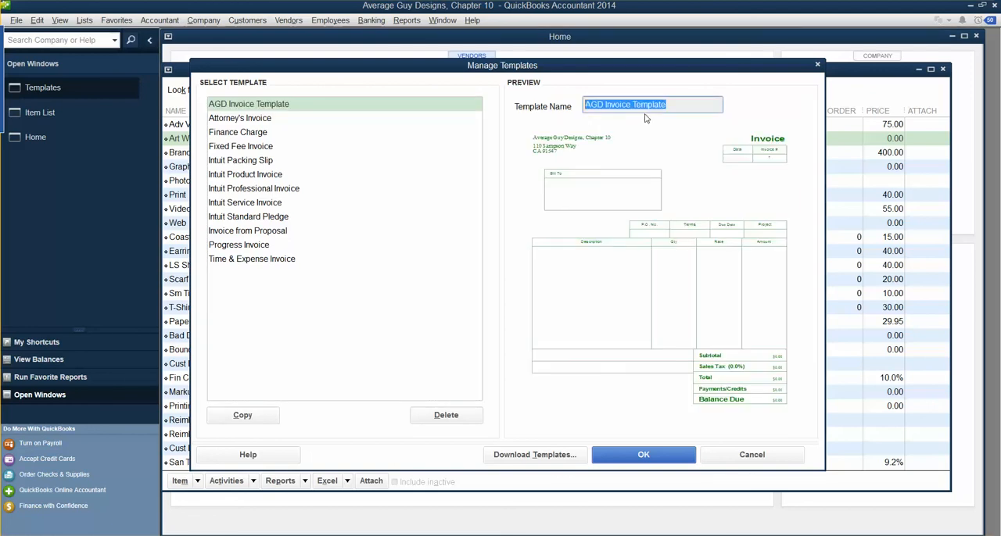
click(674, 461)
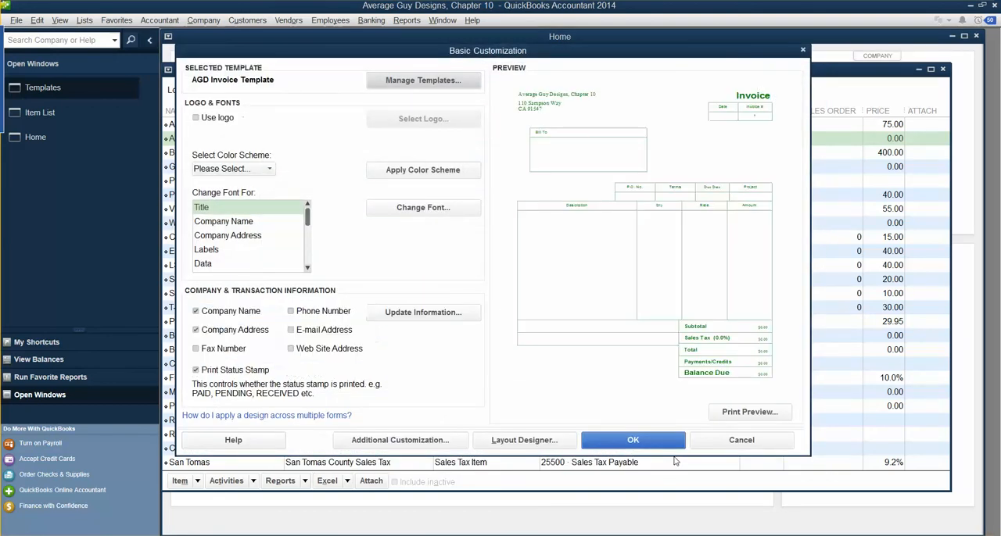
Step: Apply the Green color scheme to AGD Invoice Template again
click(268, 170)
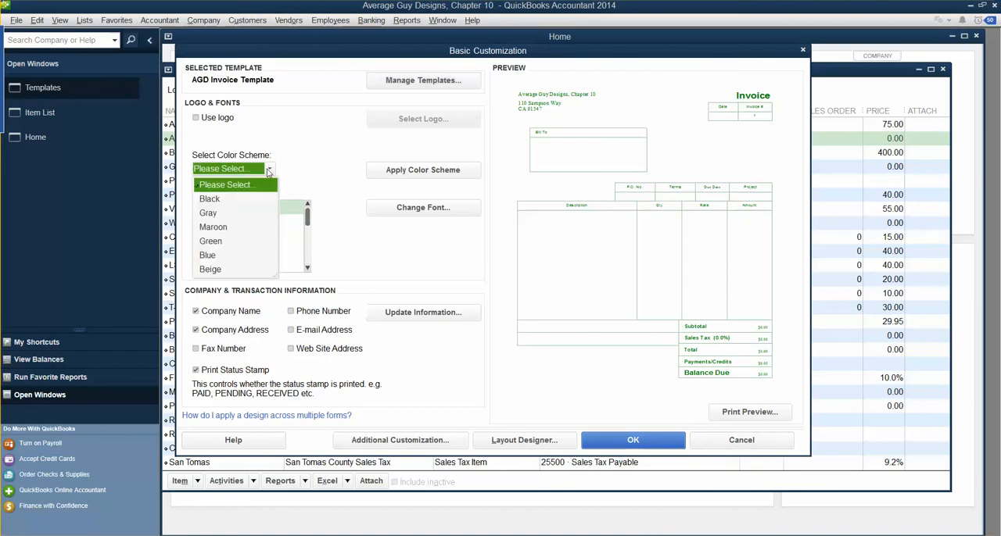
click(226, 242)
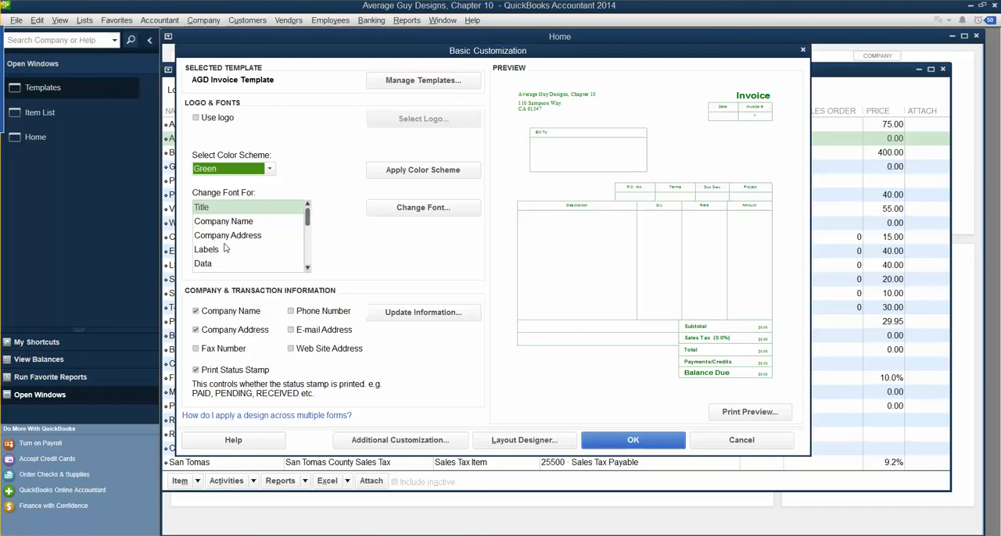
click(456, 177)
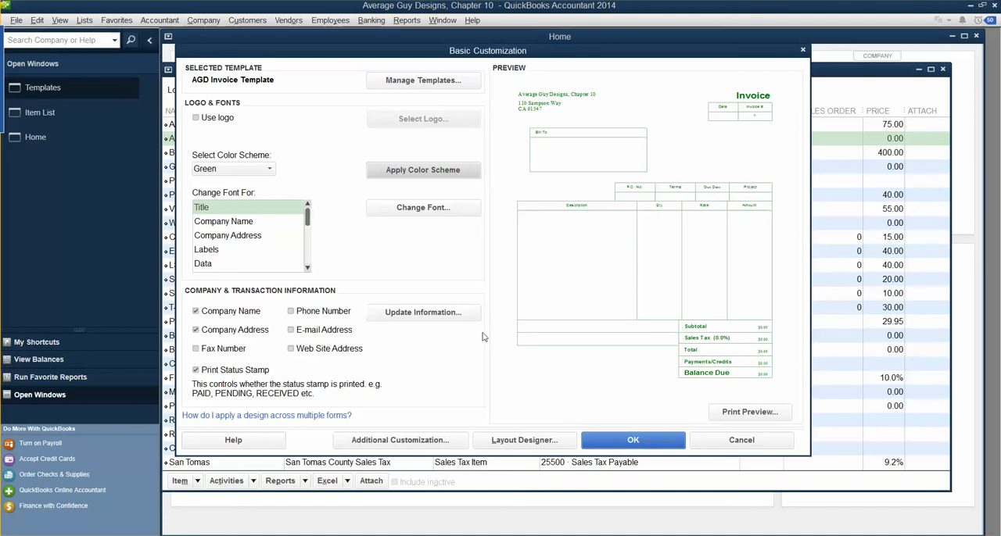
Step: In the template's additional customization, include the Framed, Matted and Canvas columns on the invoice screen
click(399, 440)
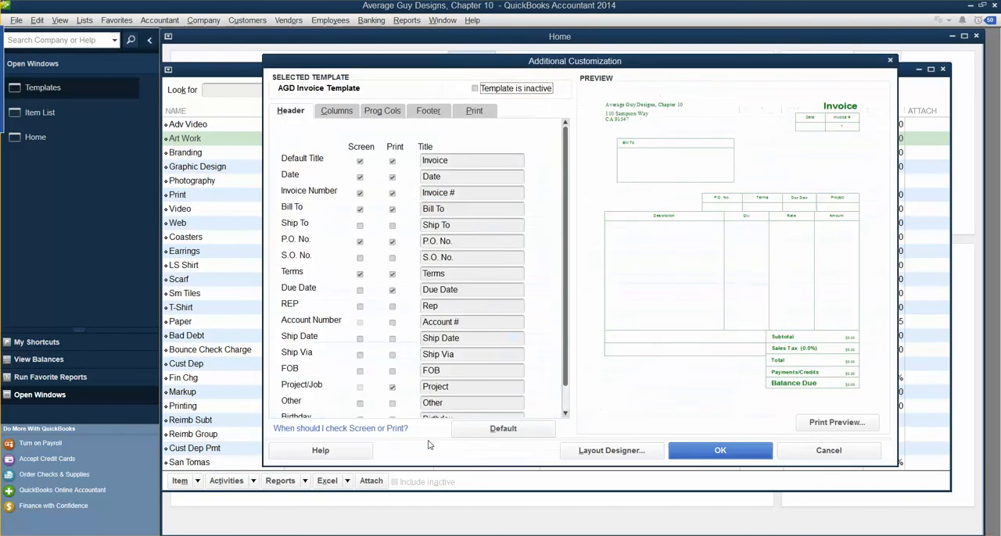
drag(568, 290, 580, 401)
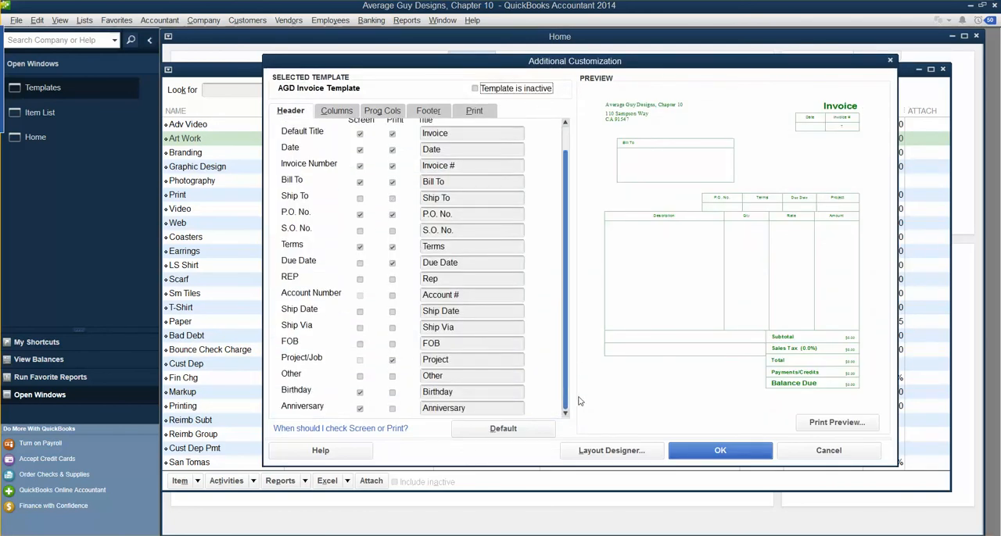
click(326, 113)
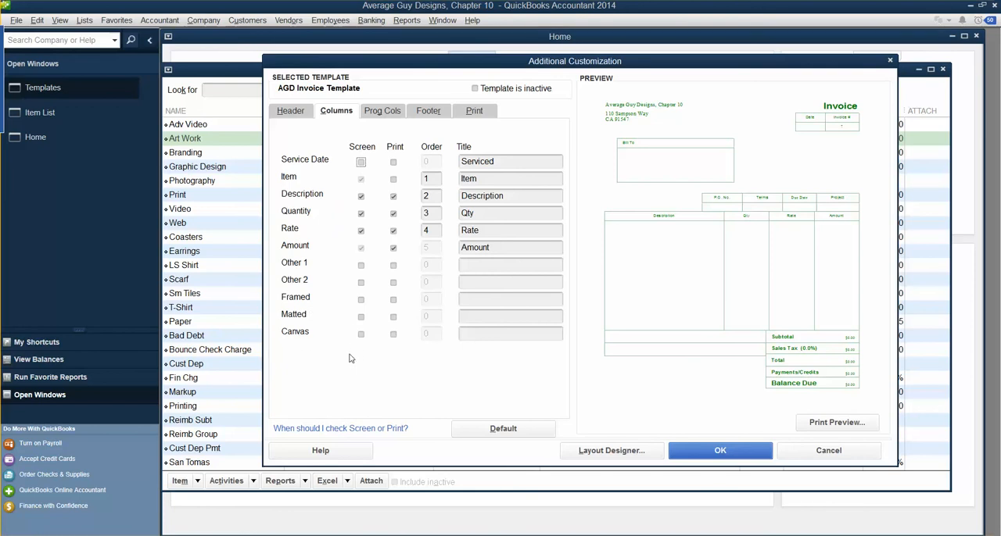
click(360, 299)
click(360, 317)
click(360, 334)
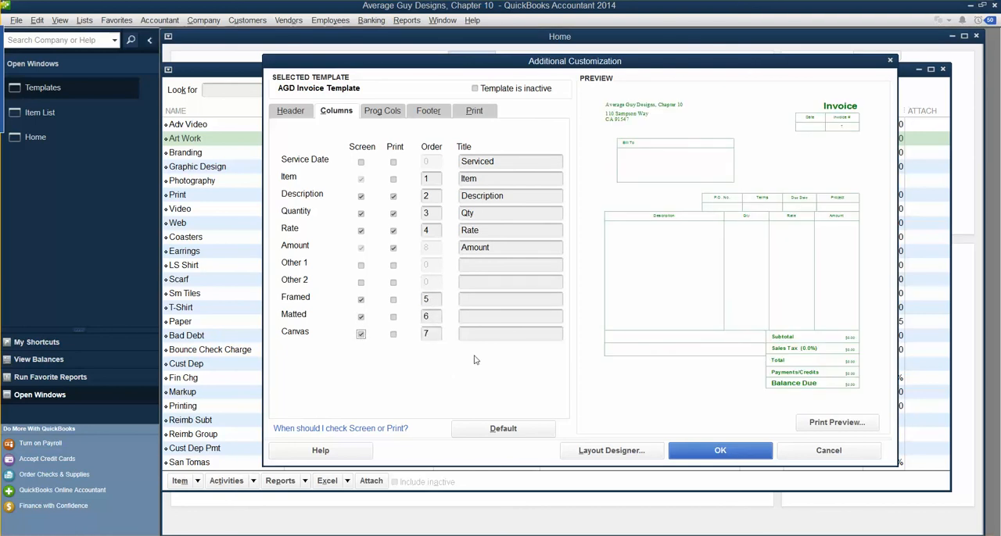
Step: Title the three custom field columns Framed, Matted and Canvas, and save the invoice template
click(479, 301)
text(Framed)
key(Tab)
click(483, 316)
text(Matted)
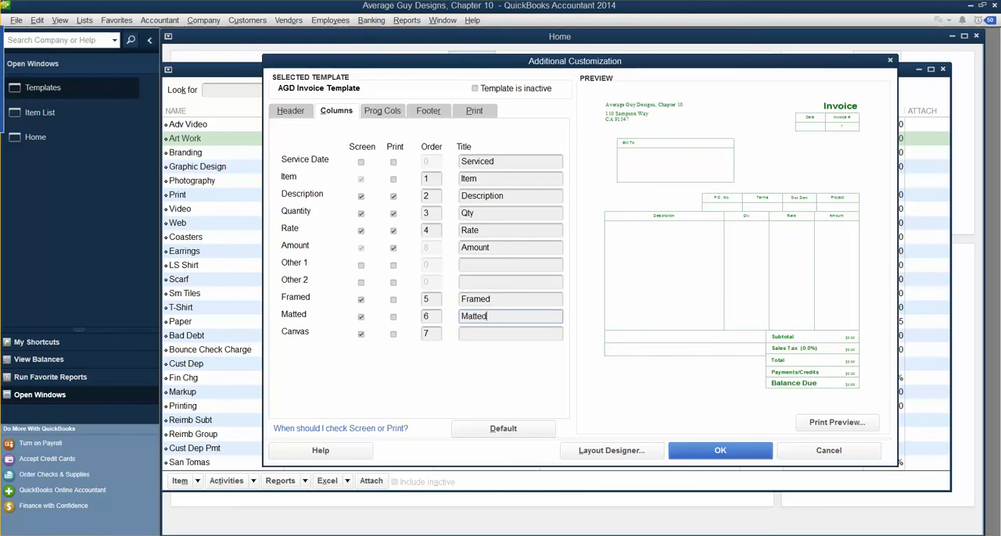
click(463, 336)
text(Canvas)
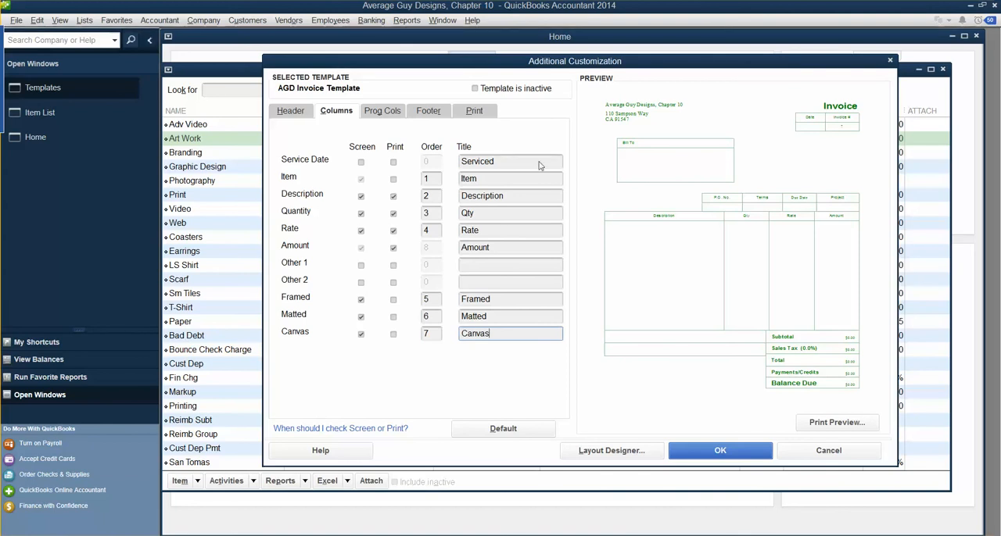
click(727, 455)
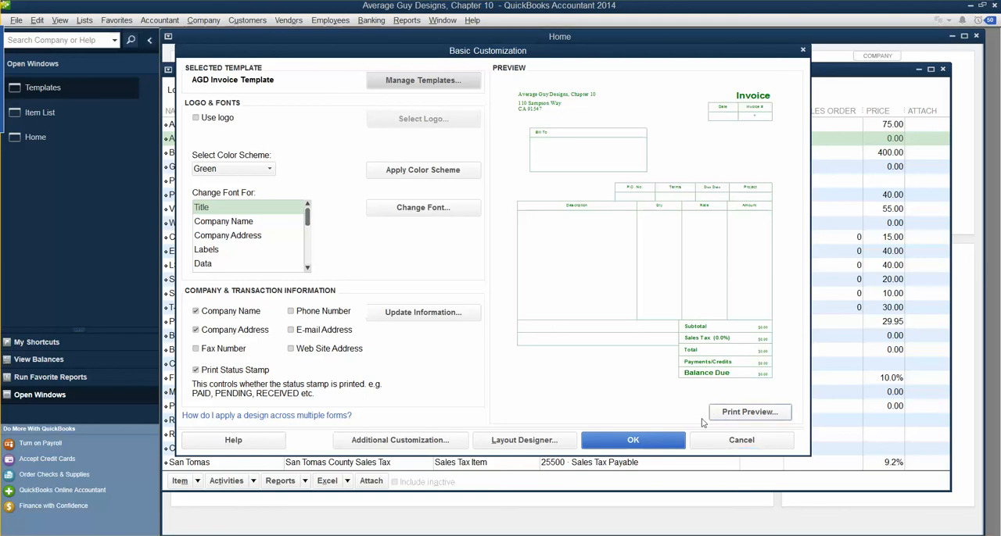
click(633, 443)
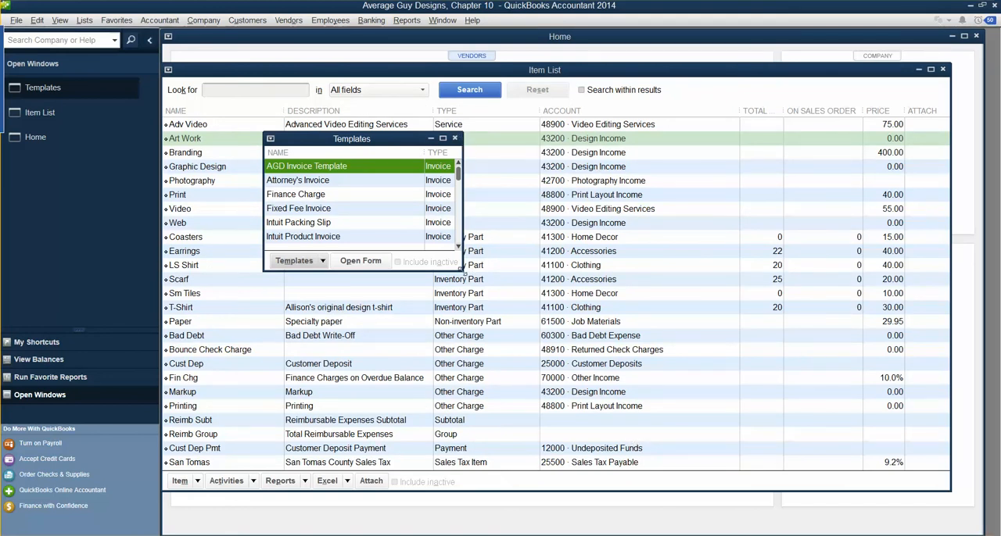
Step: Enlarge the Templates list, reopen AGD Invoice Template and examine its print preview
drag(461, 269, 776, 444)
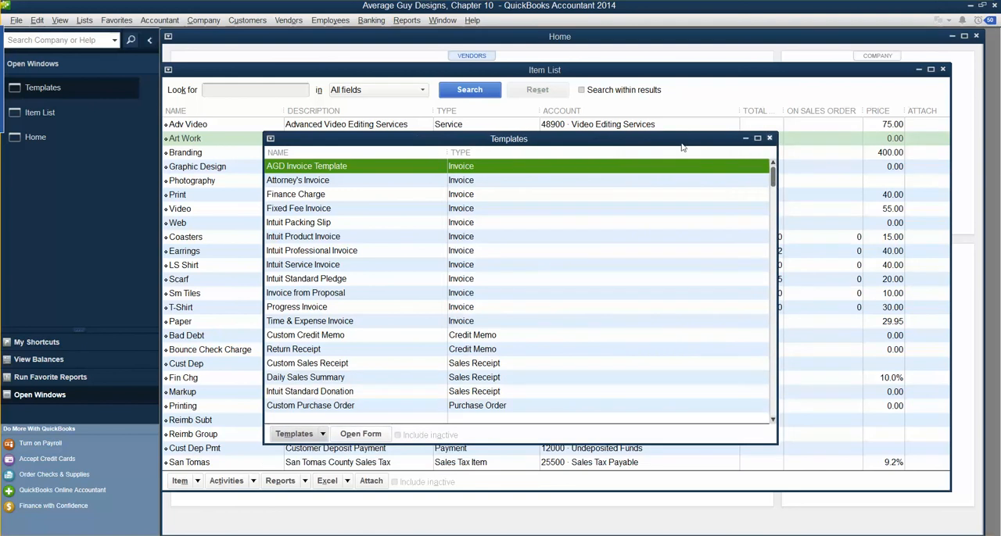
double_click(314, 167)
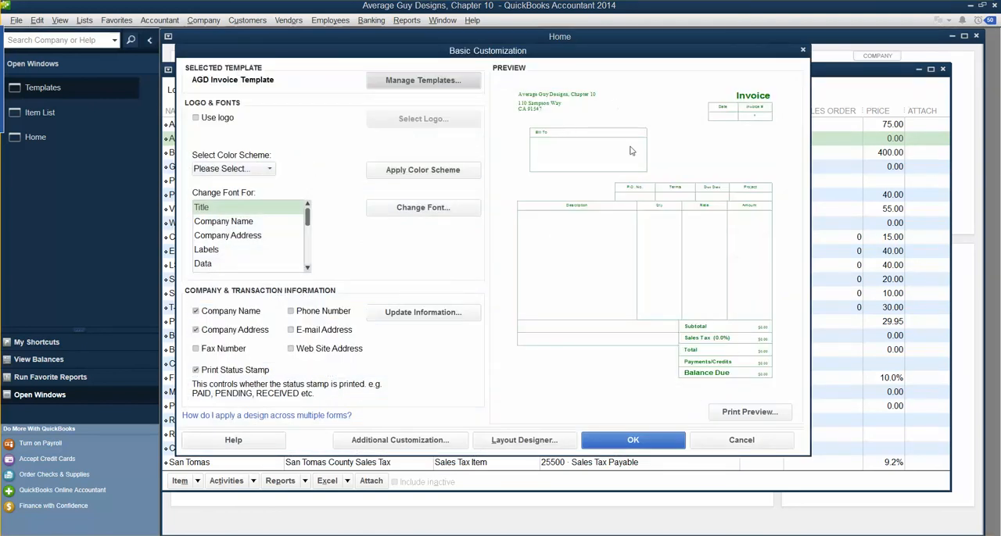
click(733, 413)
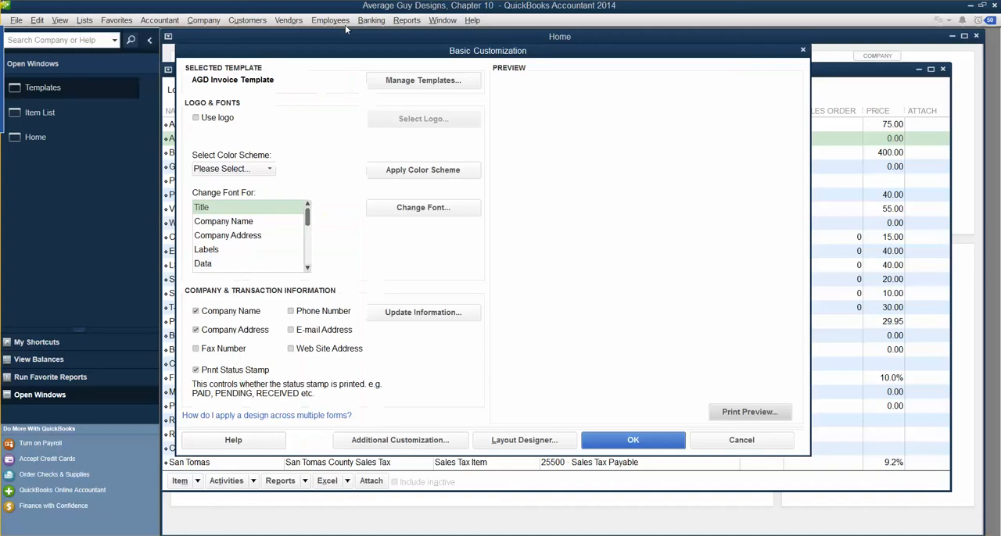
click(345, 26)
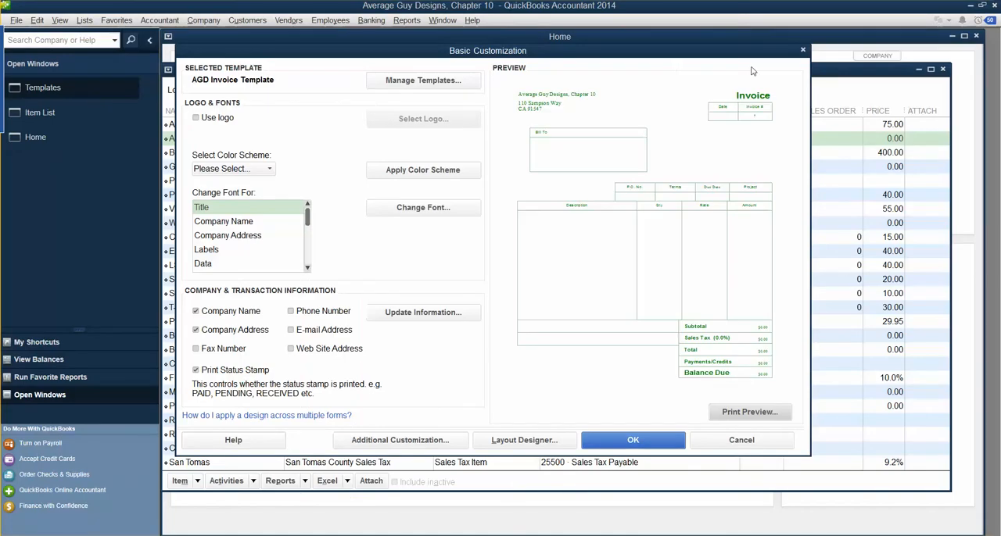
Step: Close the template customization, the Templates list and the Item List
click(803, 51)
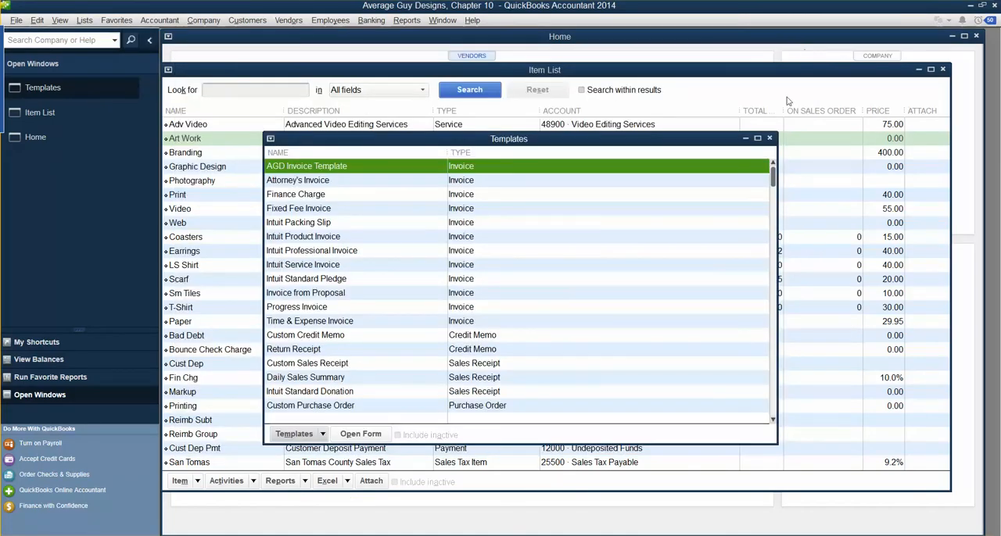
click(770, 140)
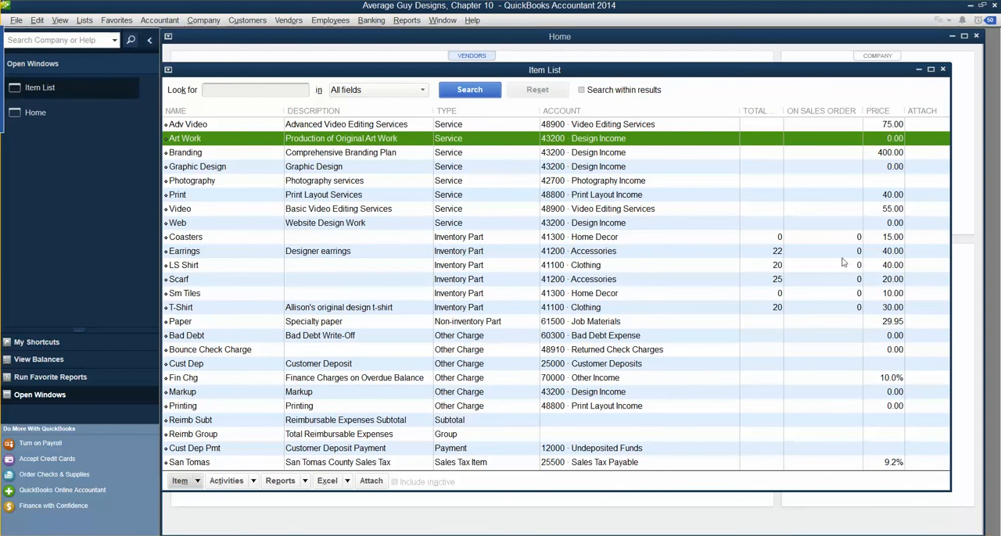
click(942, 69)
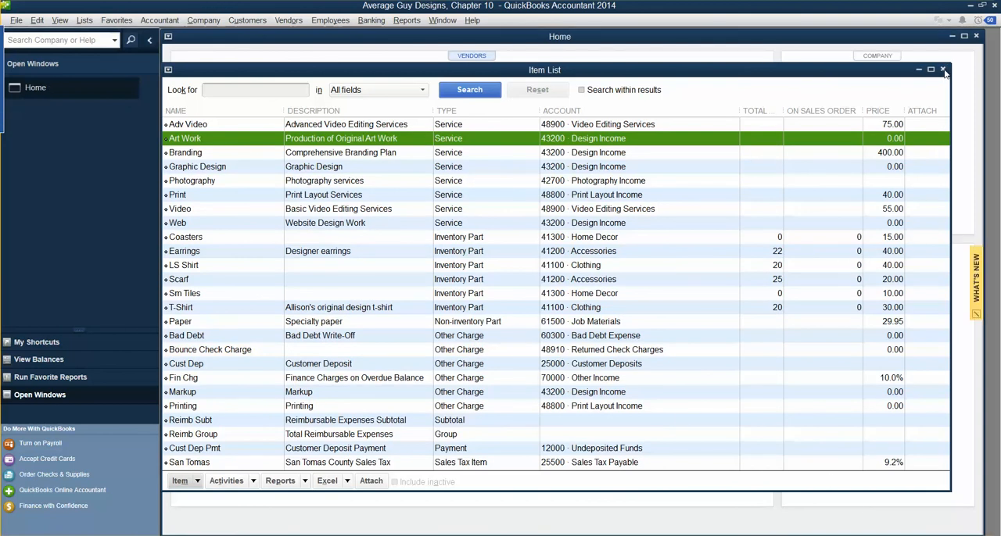